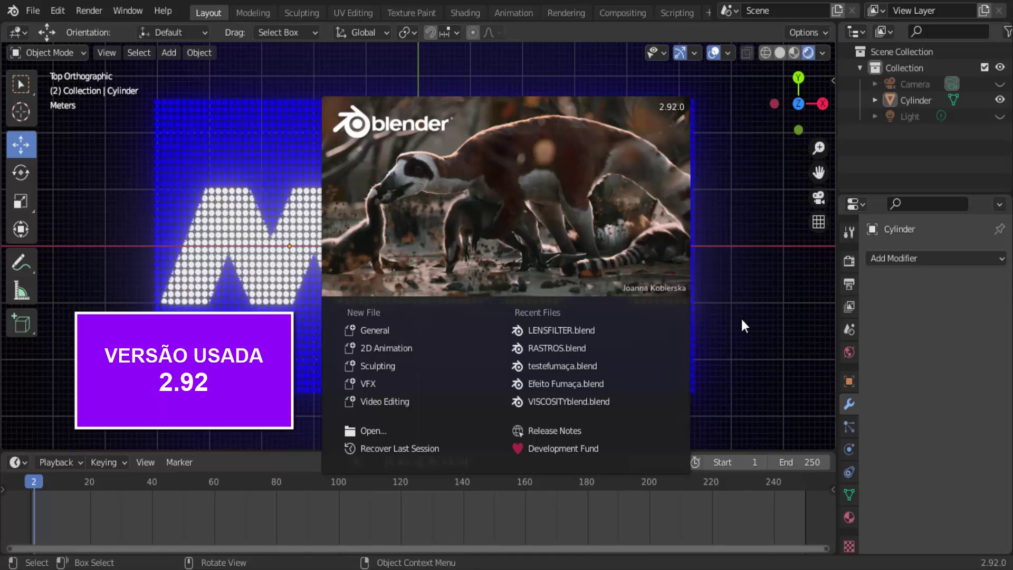
# - Dismiss the splash screen and play back the scrolling MSX panel animation before stopping it
pyautogui.click(741, 318)
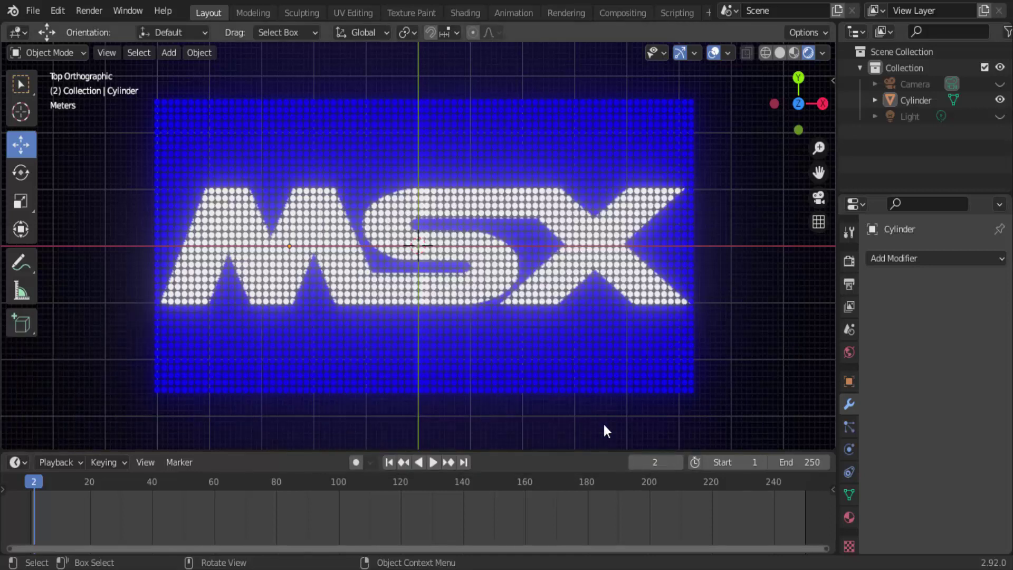
pyautogui.click(434, 462)
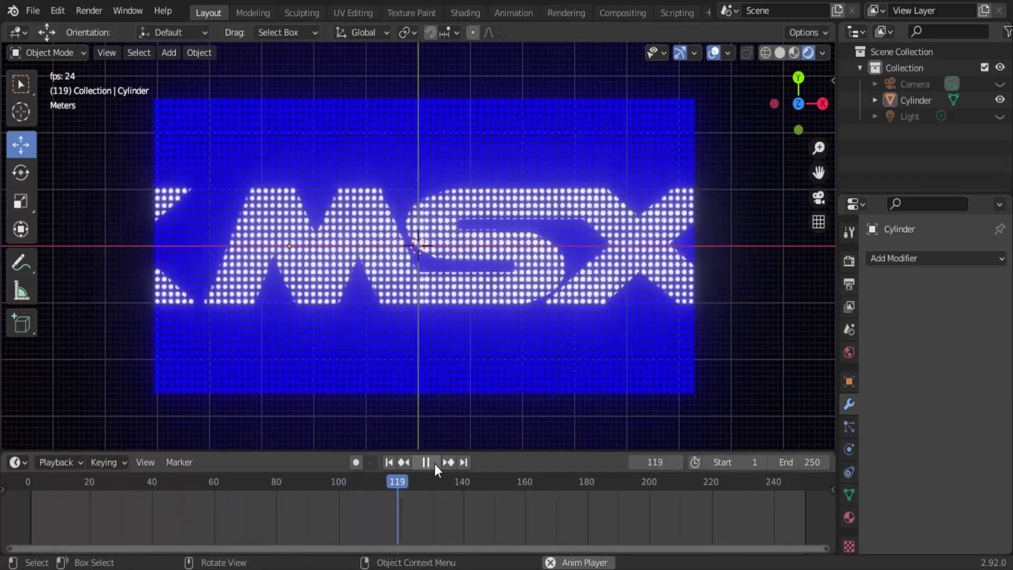
pyautogui.click(430, 463)
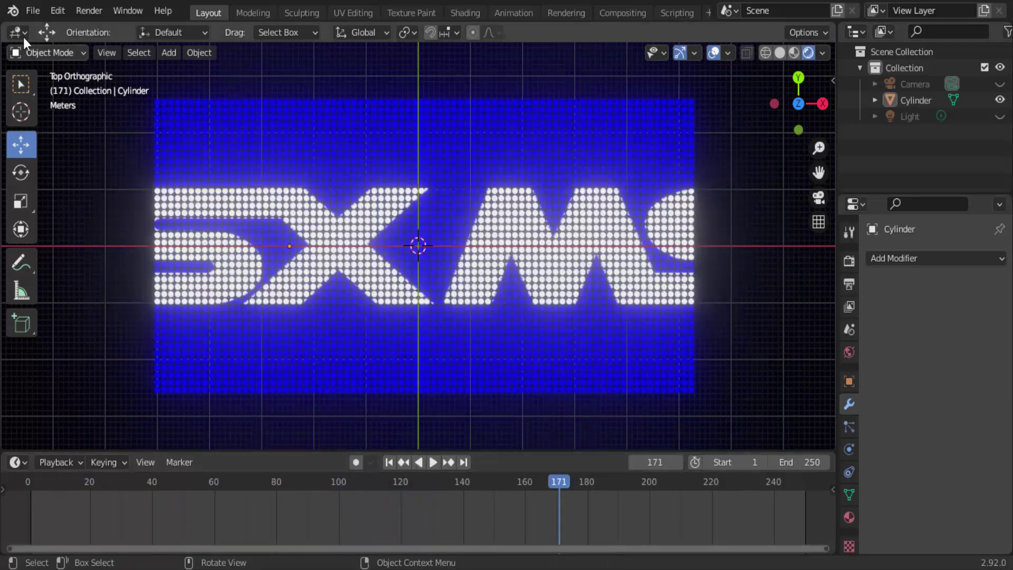
# - Start a new file and hide the default light and camera in the viewport
pyautogui.click(32, 11)
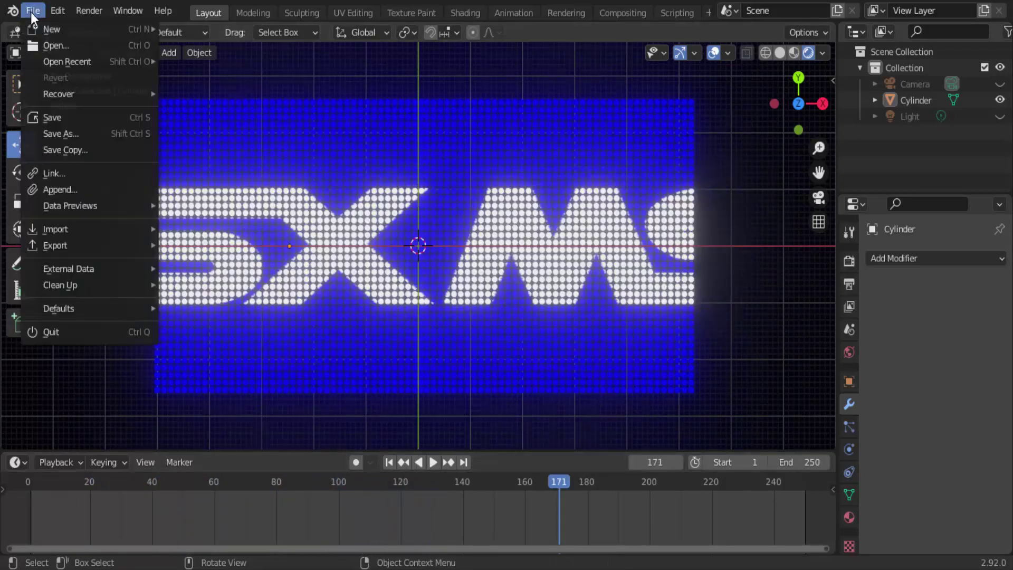
pyautogui.moveTo(45, 30)
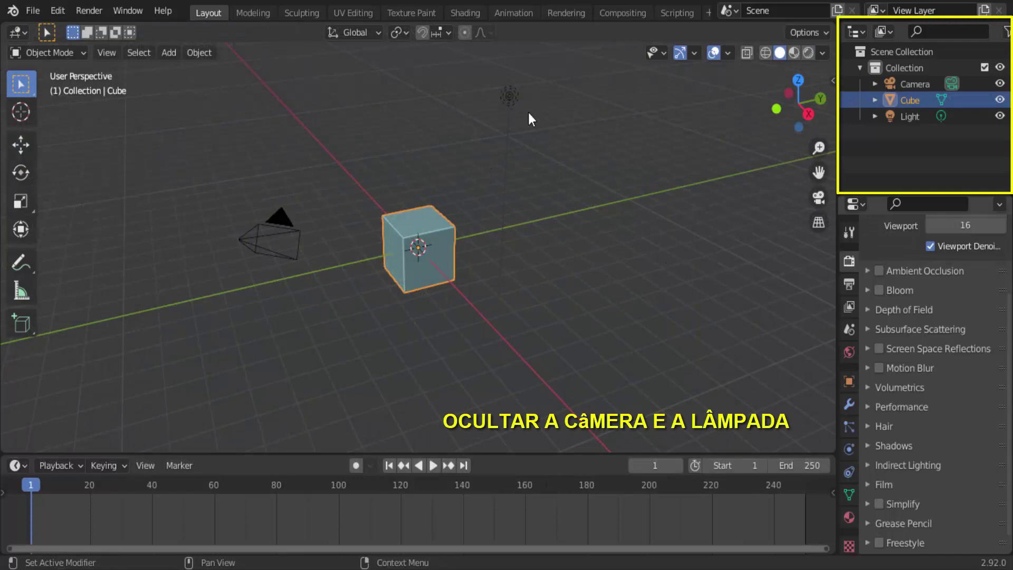
pyautogui.click(1000, 116)
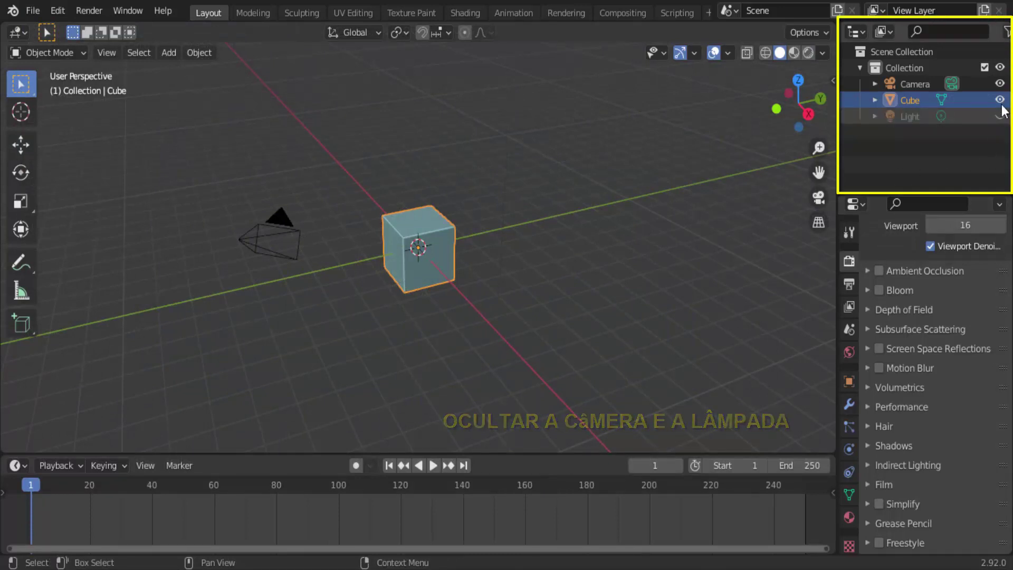
pyautogui.click(1000, 84)
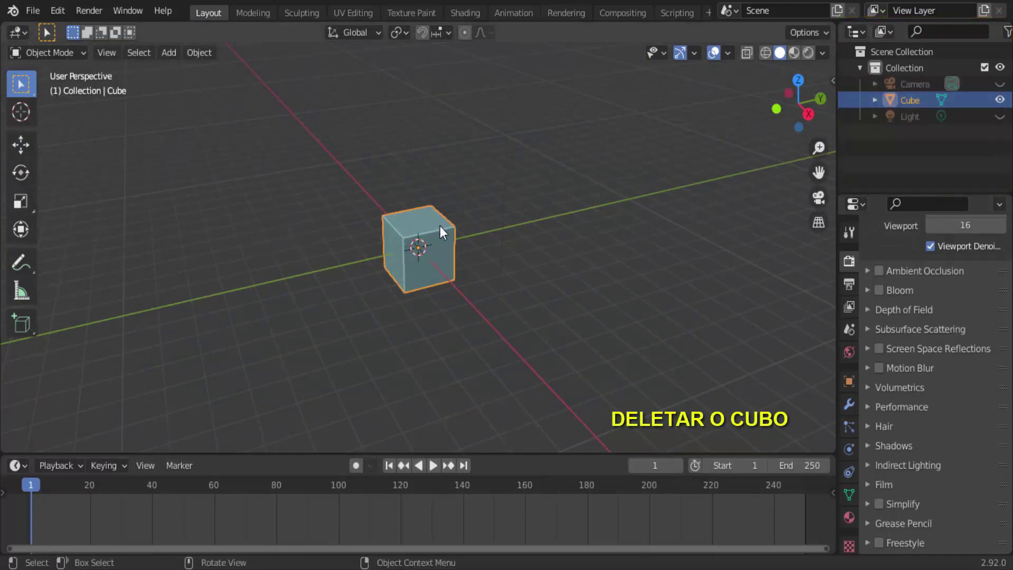
# - Delete the default cube and add a mesh cylinder in its place
pyautogui.press('x')
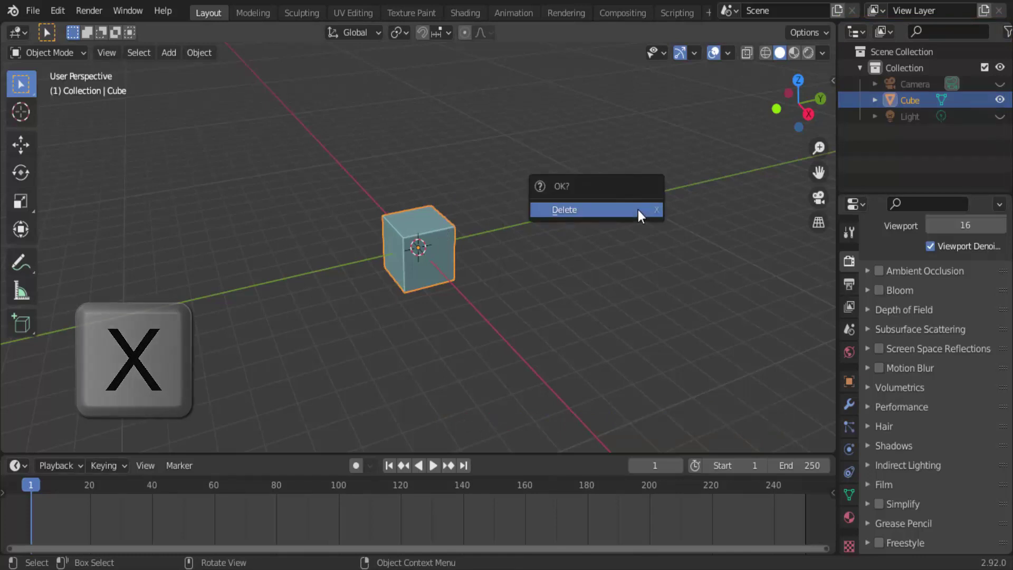
pyautogui.click(637, 210)
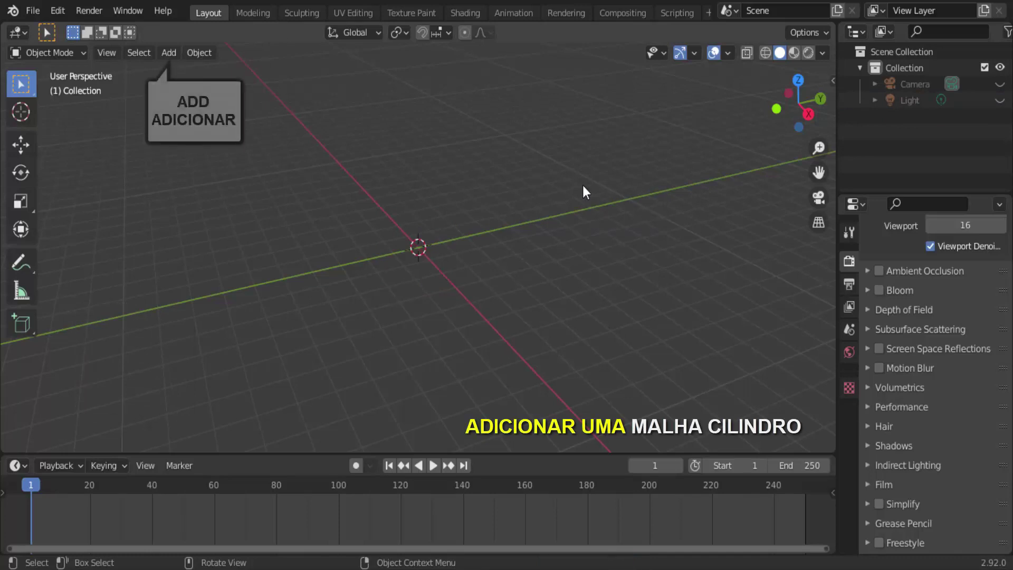
pyautogui.click(176, 55)
pyautogui.moveTo(191, 75)
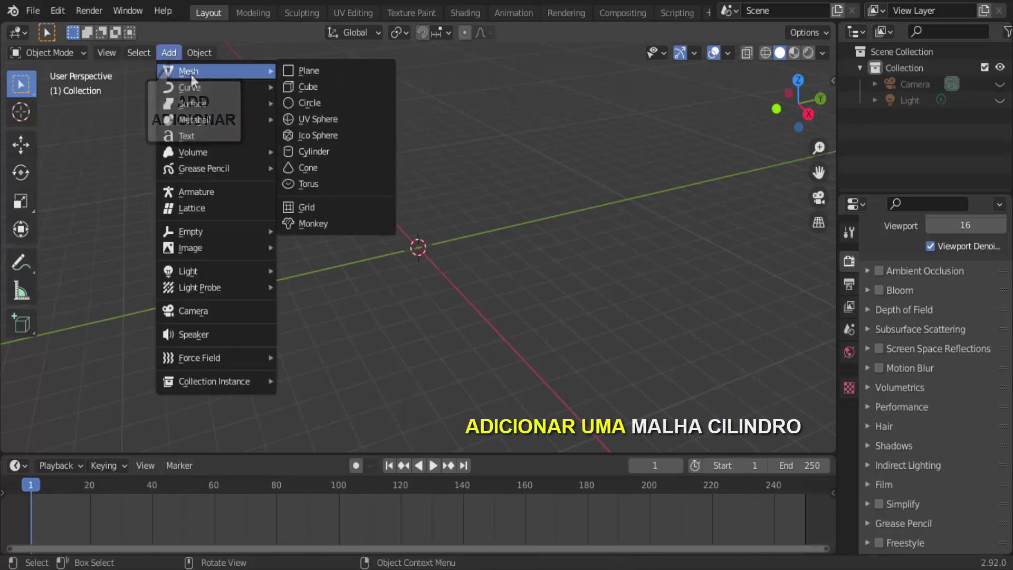
pyautogui.click(327, 151)
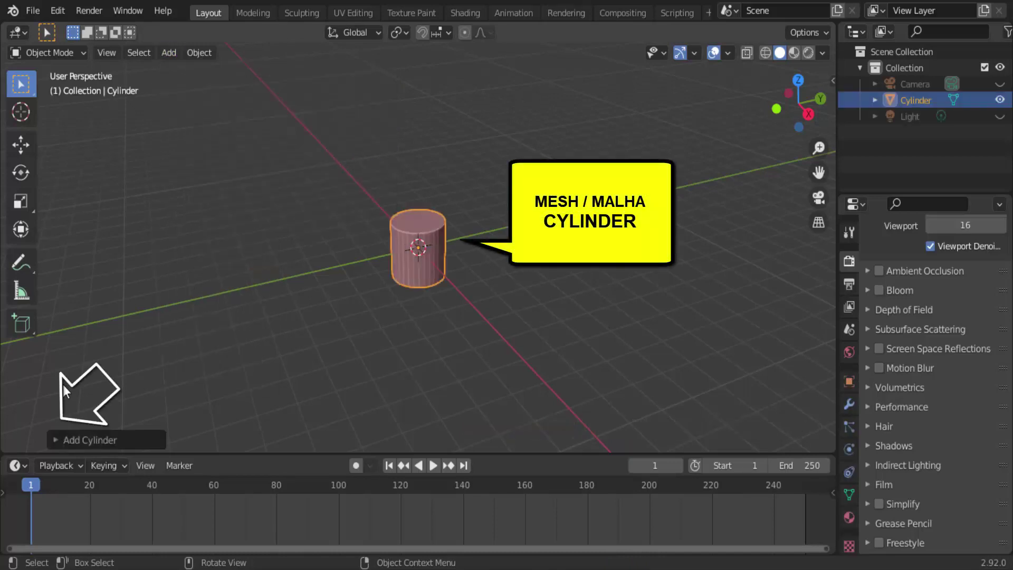
# - Set the new cylinder to 96 vertices, a 0.5 m radius and a 0.3 m depth
pyautogui.click(59, 438)
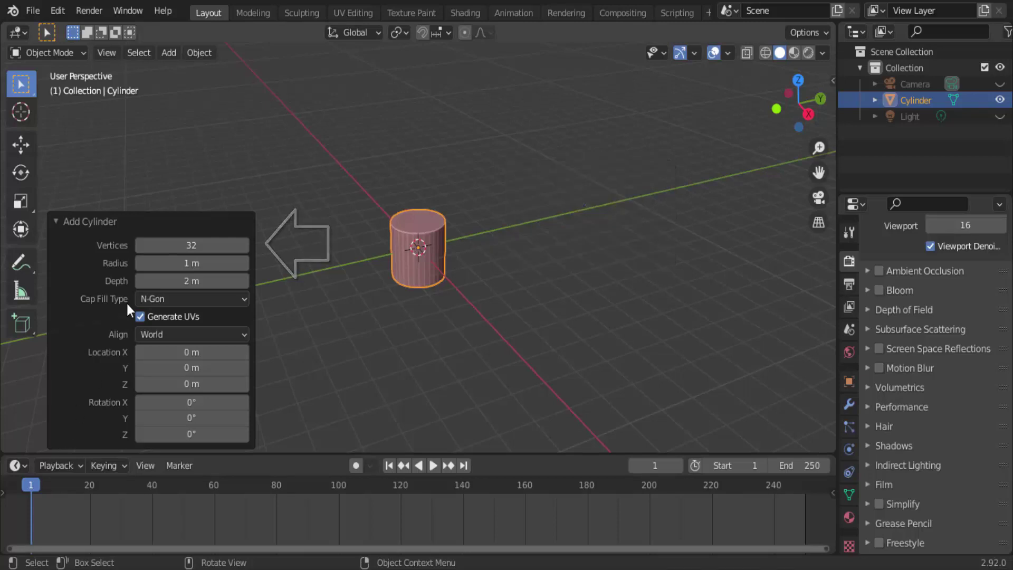
pyautogui.click(174, 244)
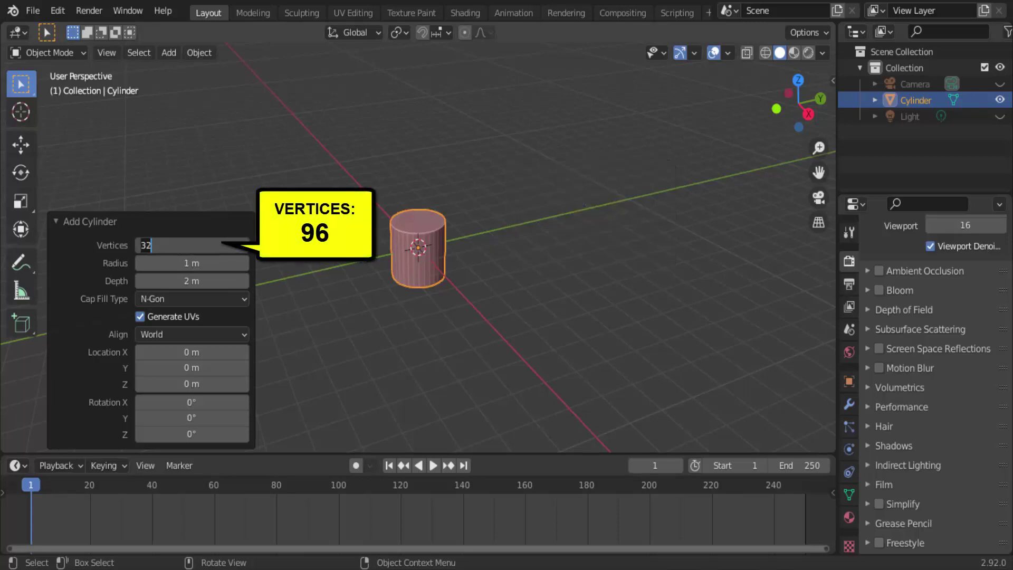
pyautogui.press('Return')
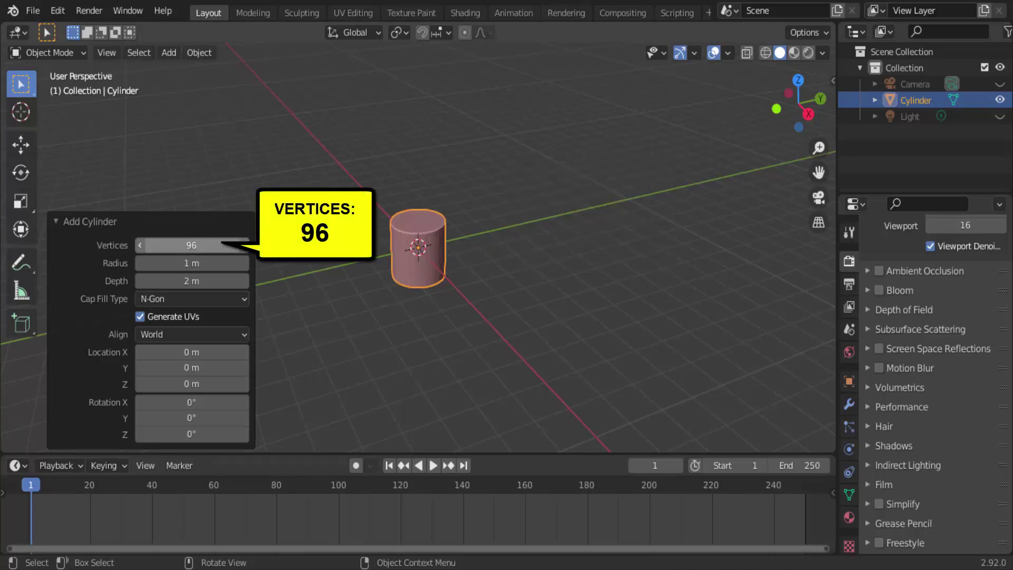
pyautogui.click(191, 263)
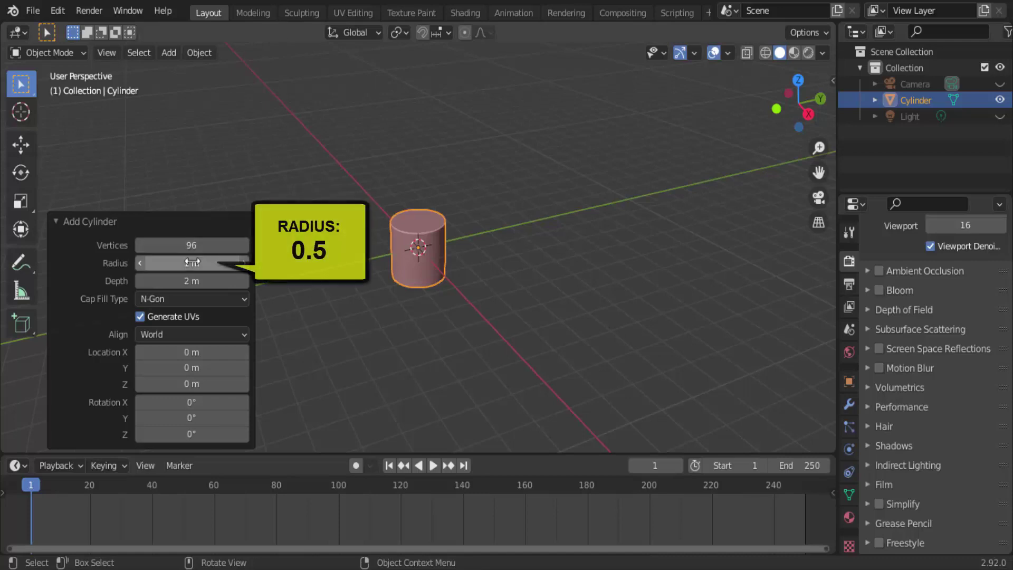
pyautogui.press('BackSpace')
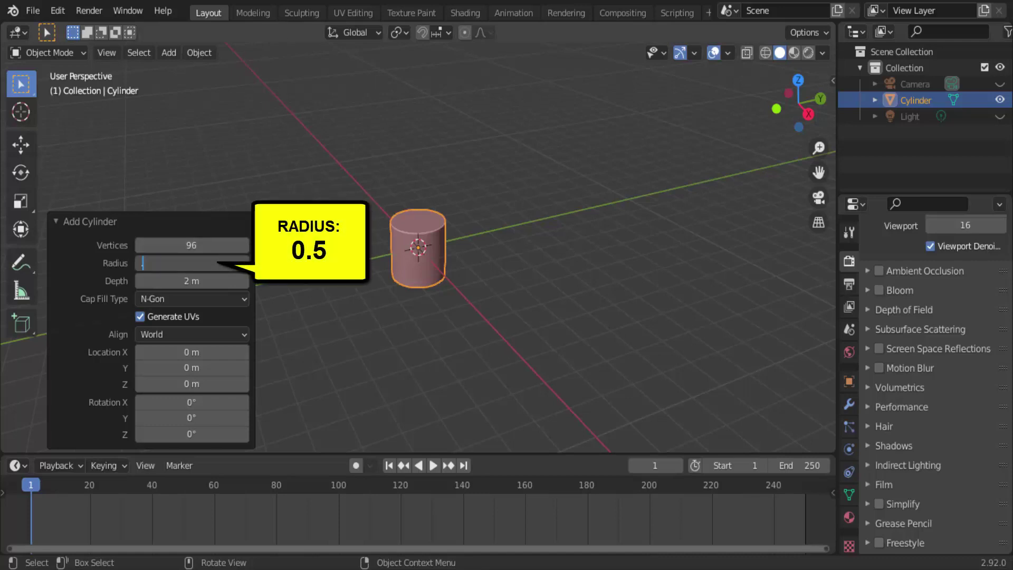
pyautogui.write('.5')
pyautogui.press('Return')
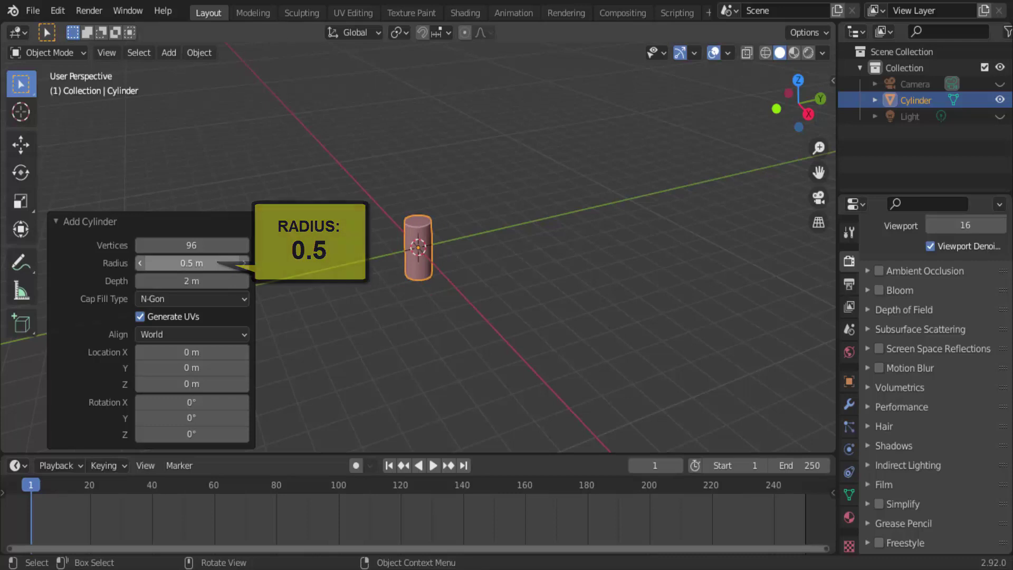
pyautogui.click(192, 281)
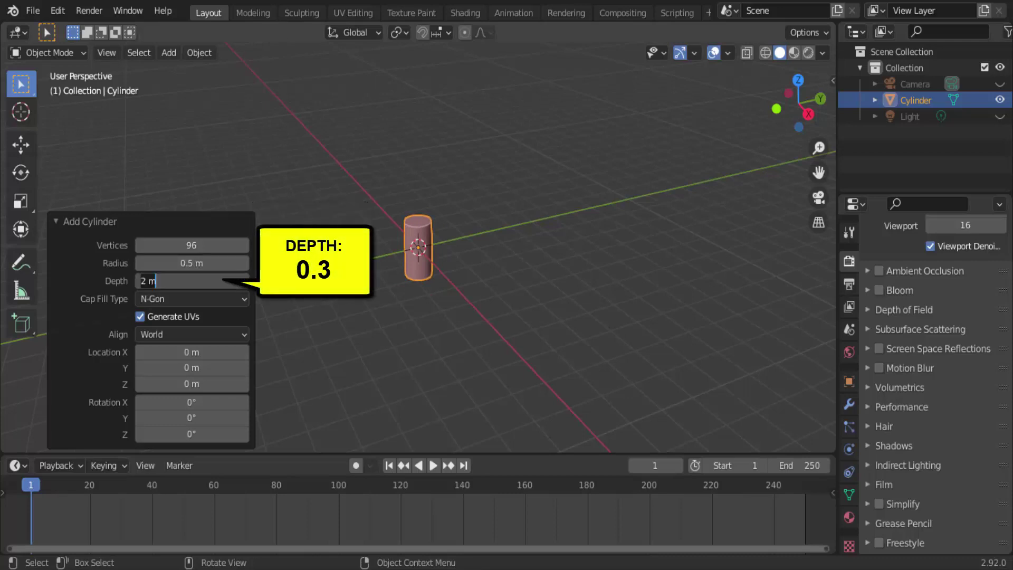
pyautogui.write('.3')
pyautogui.press('Return')
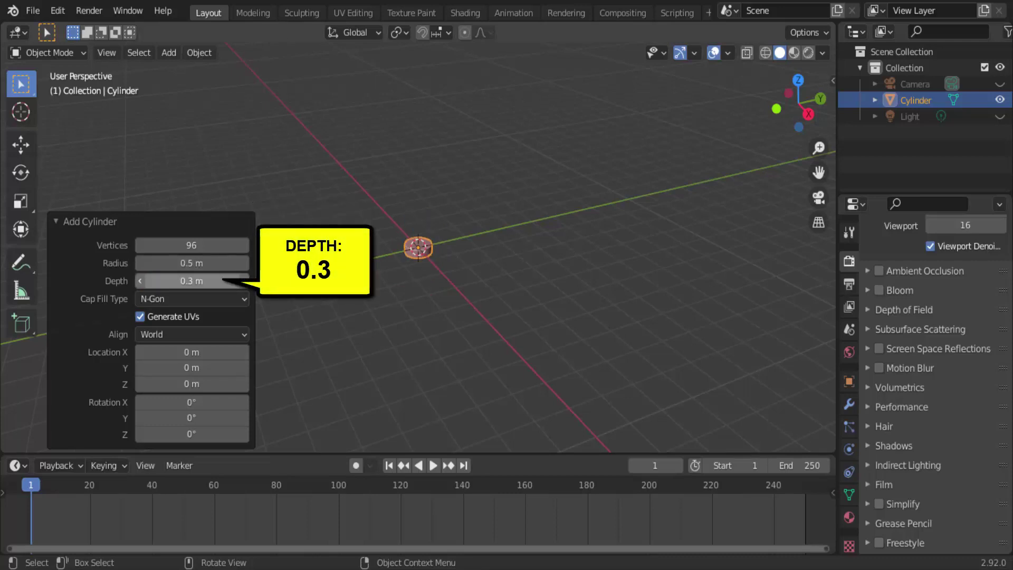
pyautogui.click(64, 222)
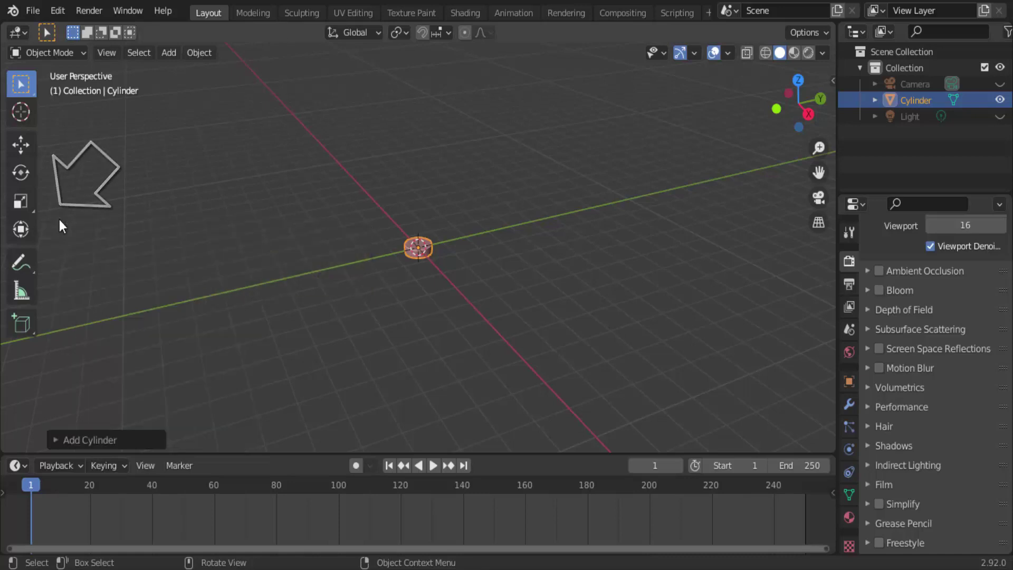
# - Switch to the top orthographic view and add an Array modifier to the cylinder
pyautogui.scroll(7, 515, 308)
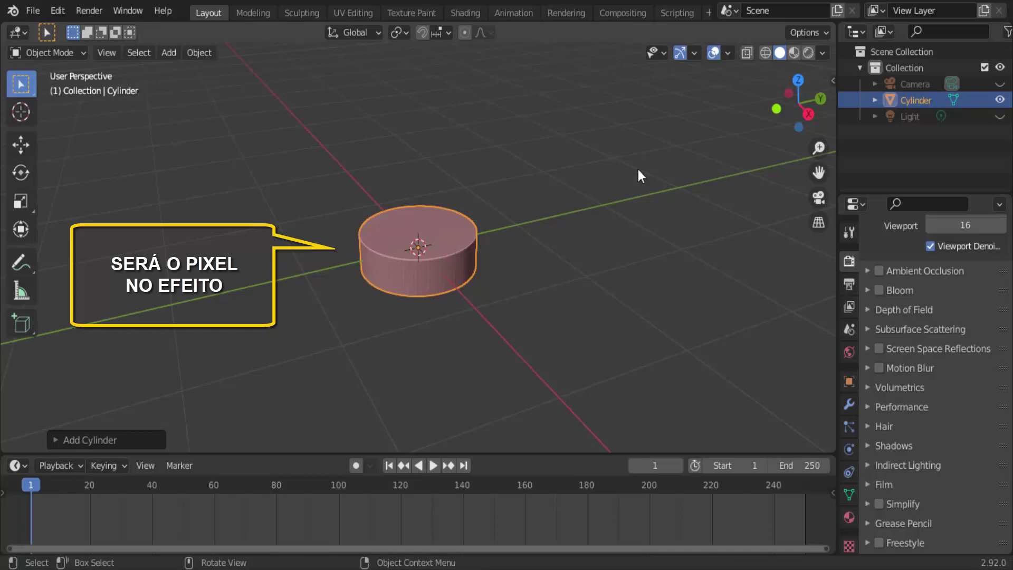
pyautogui.click(798, 79)
pyautogui.scroll(-3, 601, 199)
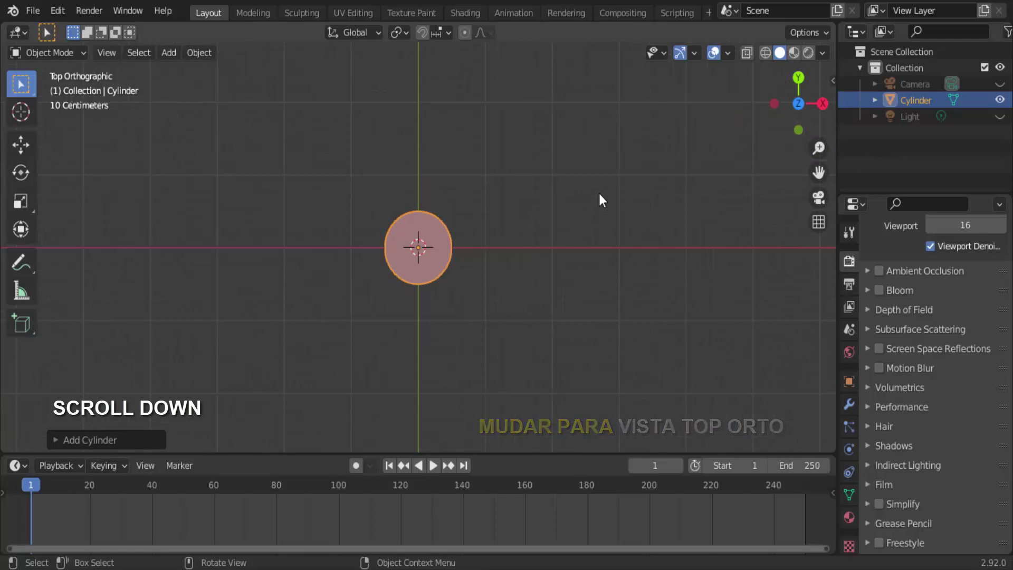
pyautogui.scroll(-5, 599, 200)
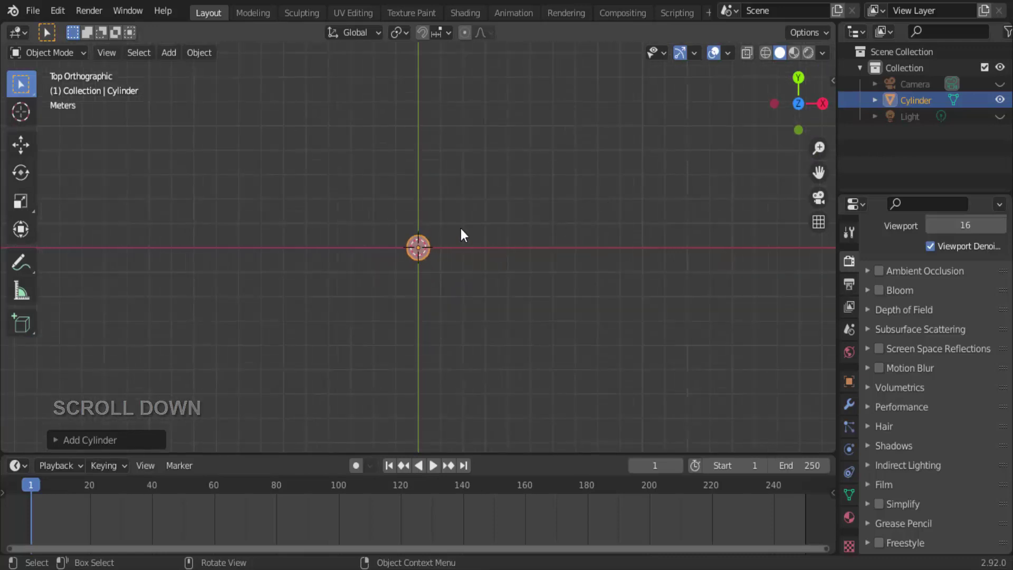
pyautogui.click(849, 404)
pyautogui.click(907, 258)
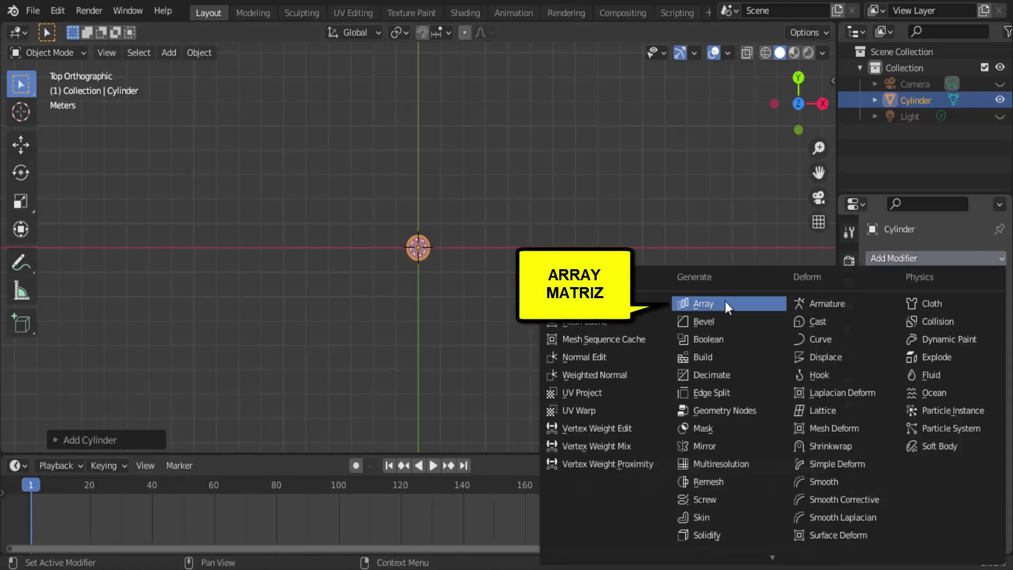
pyautogui.click(739, 303)
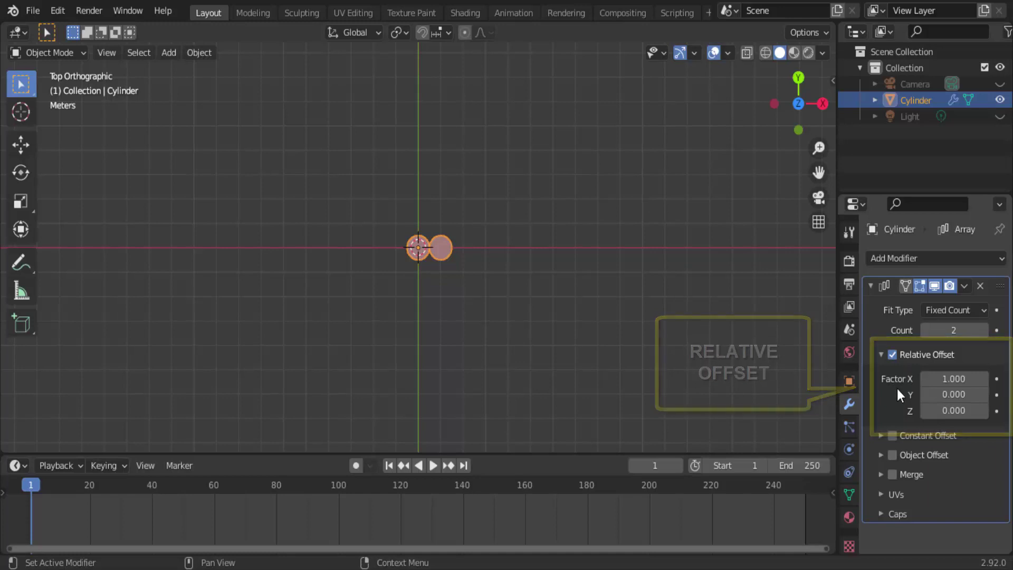
# - Set the array's relative offset Factor X to 1.3 and its count to 40
pyautogui.moveTo(985, 379); pyautogui.dragTo(997, 380)
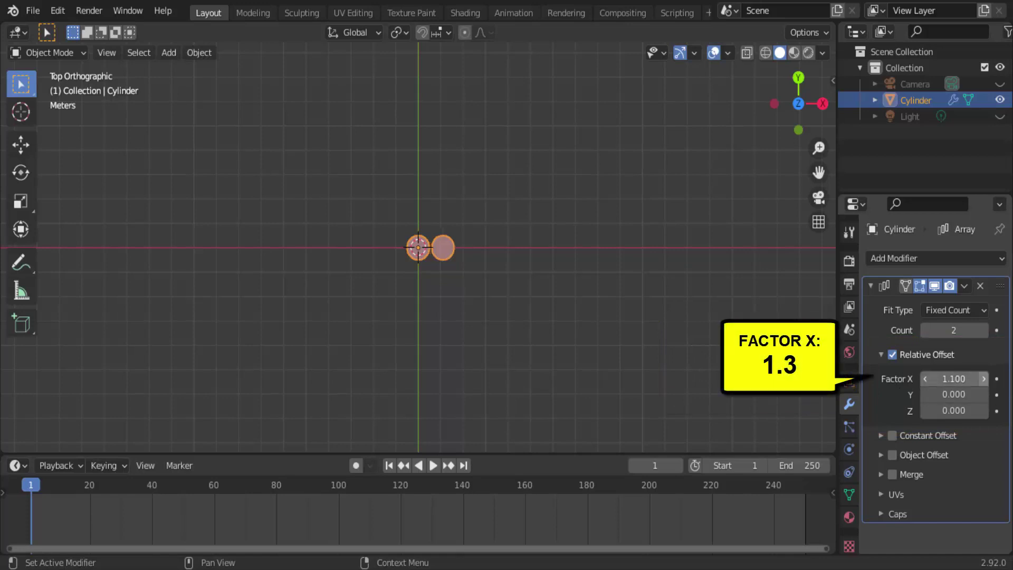
pyautogui.click(984, 379)
pyautogui.click(985, 379)
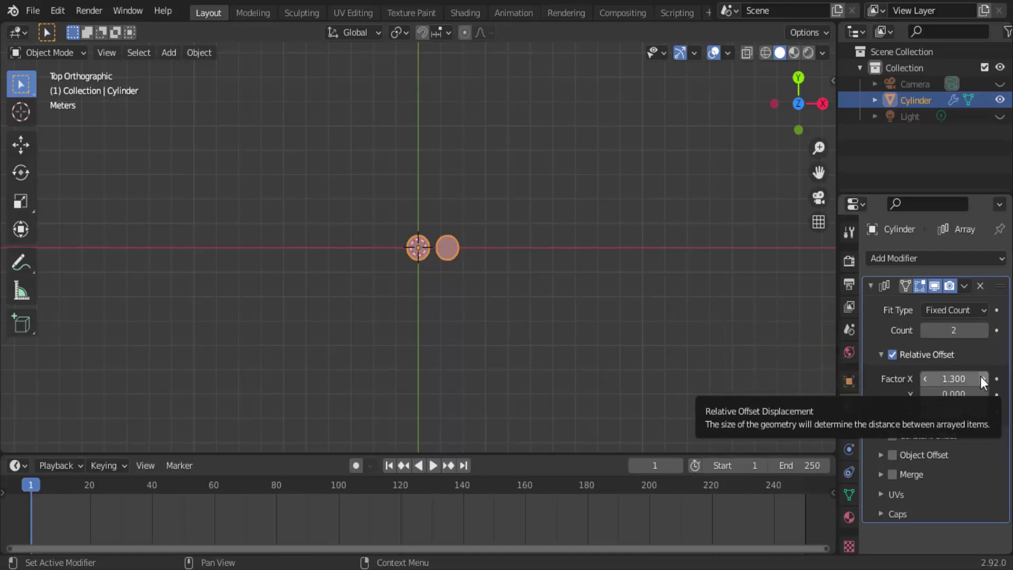
pyautogui.click(953, 331)
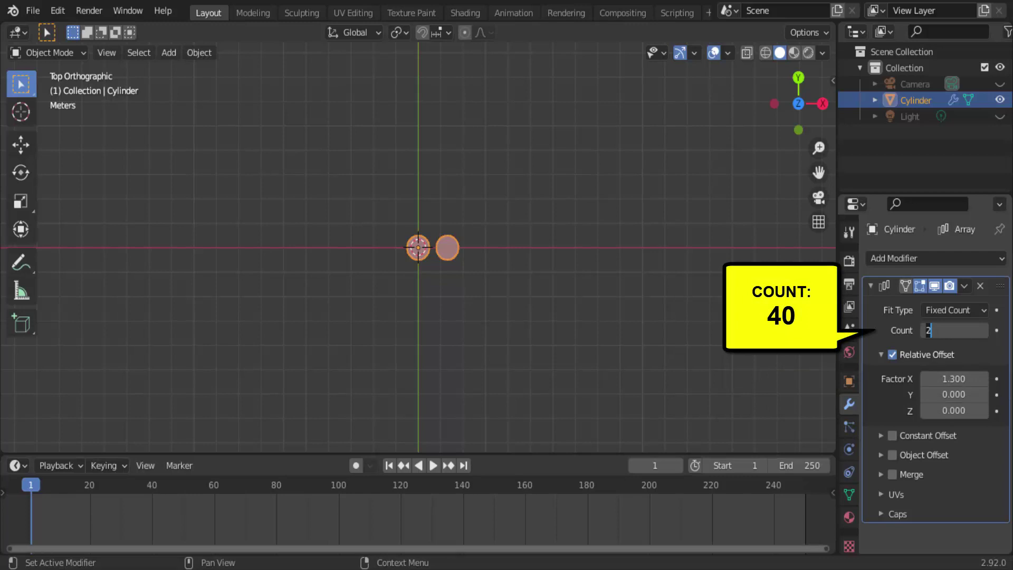
pyautogui.write('40')
pyautogui.press('Return')
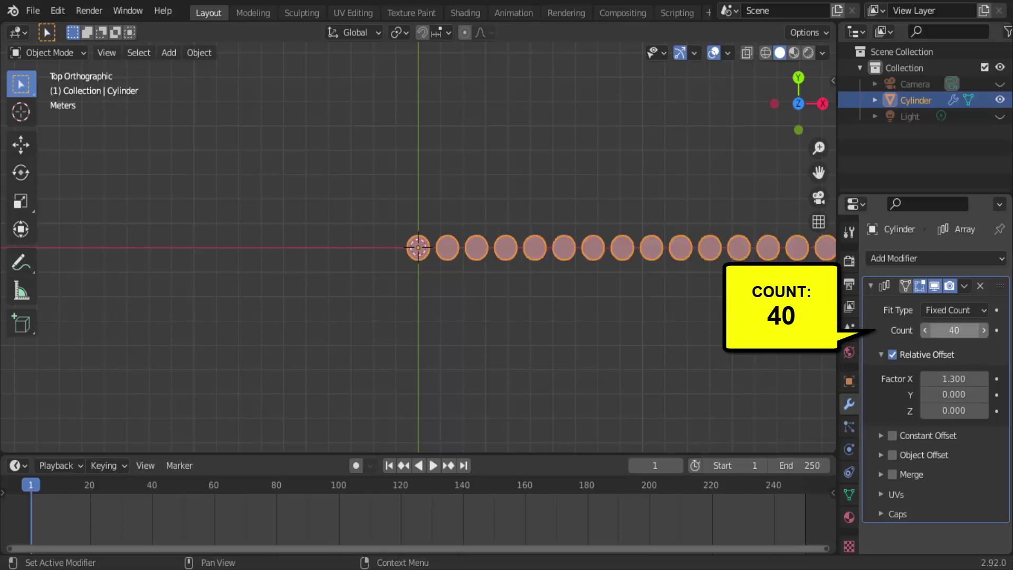
# - Apply the Array modifier and add a second Array modifier to the row of cylinders
pyautogui.scroll(-2, 625, 296)
pyautogui.scroll(-4, 625, 296)
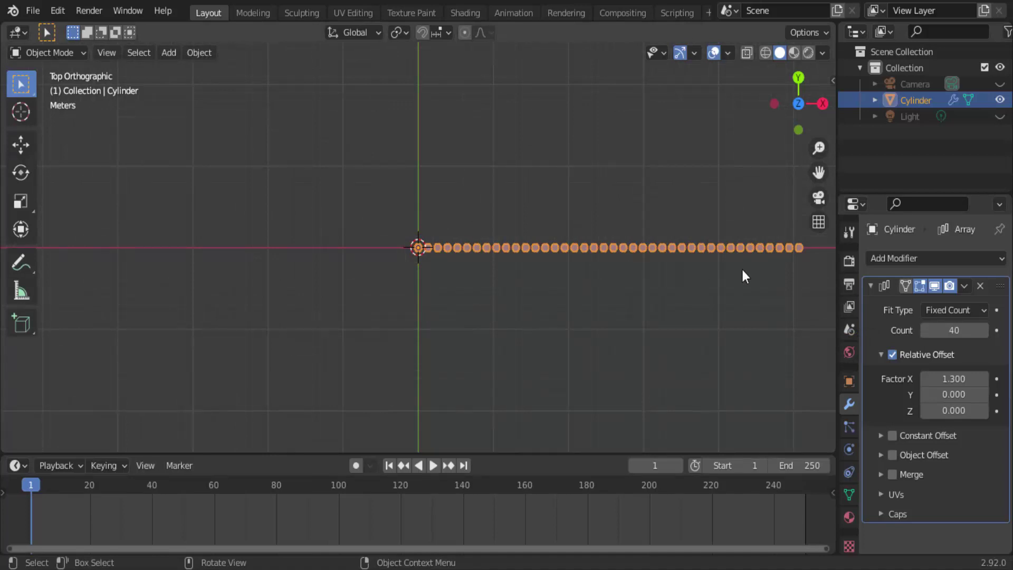
pyautogui.click(964, 286)
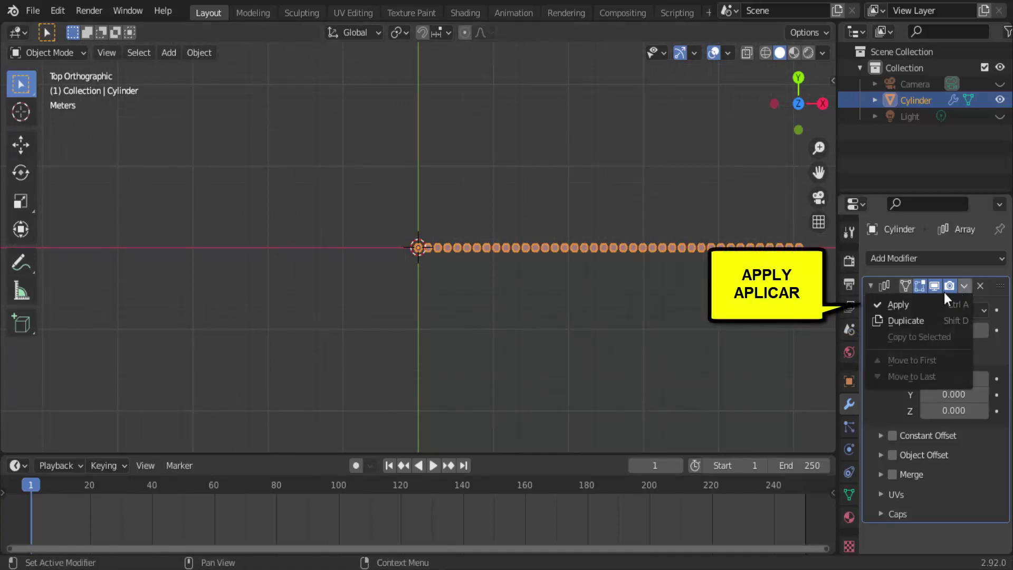
pyautogui.click(910, 303)
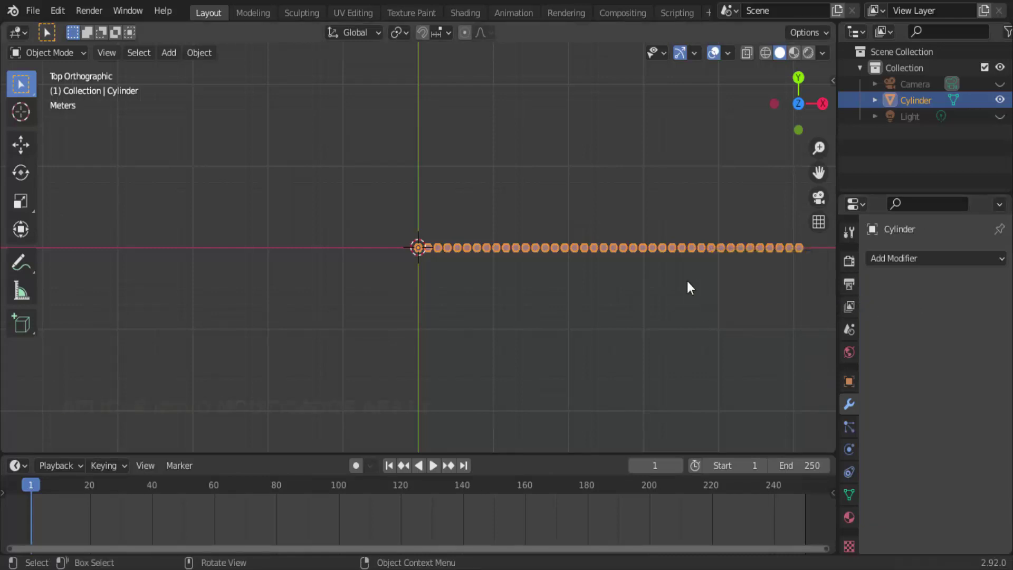
pyautogui.click(903, 258)
pyautogui.click(711, 298)
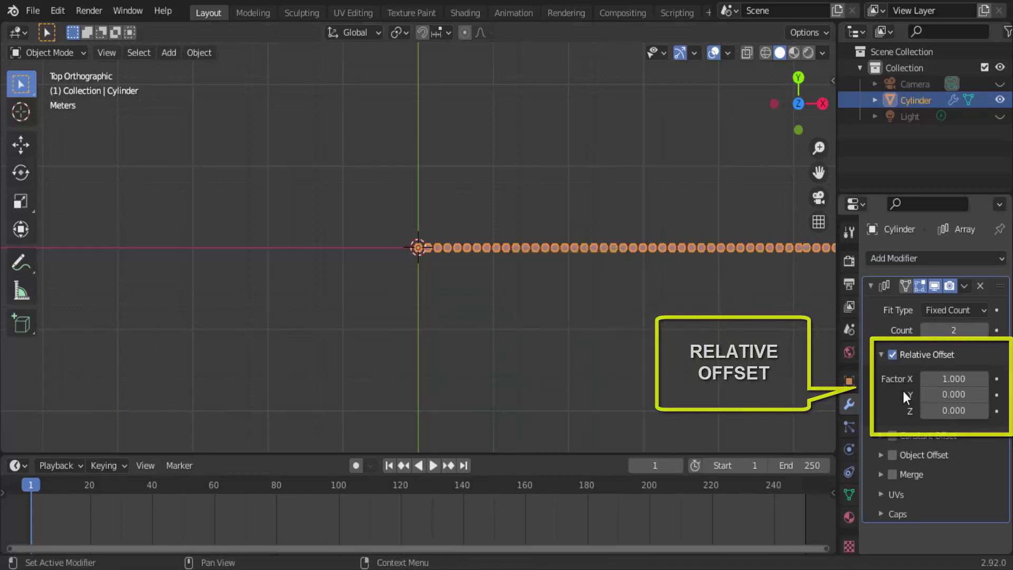
# - Set the second array's relative offset Factor X to 0
pyautogui.click(944, 379)
pyautogui.write('1.0')
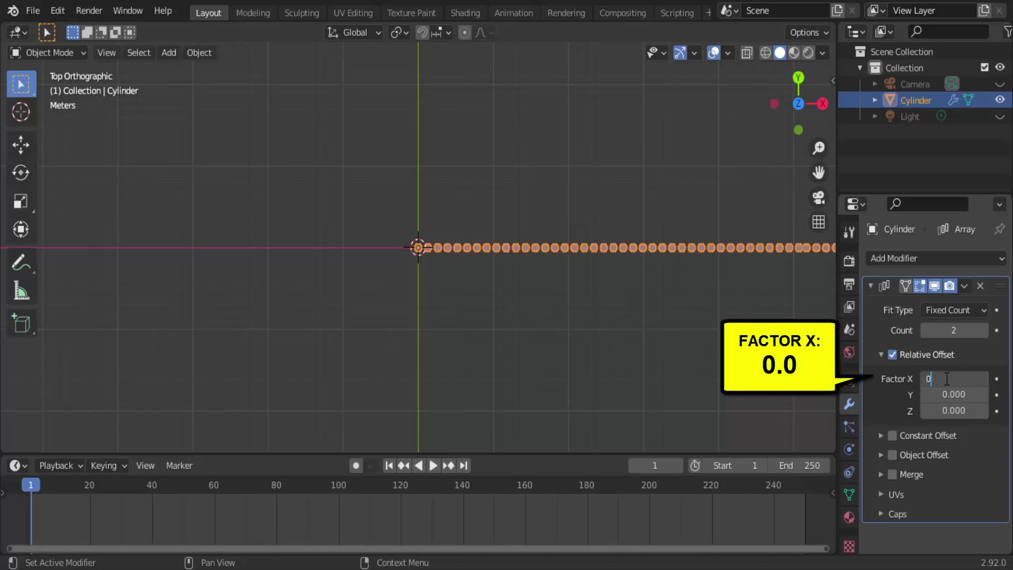
pyautogui.press('Return')
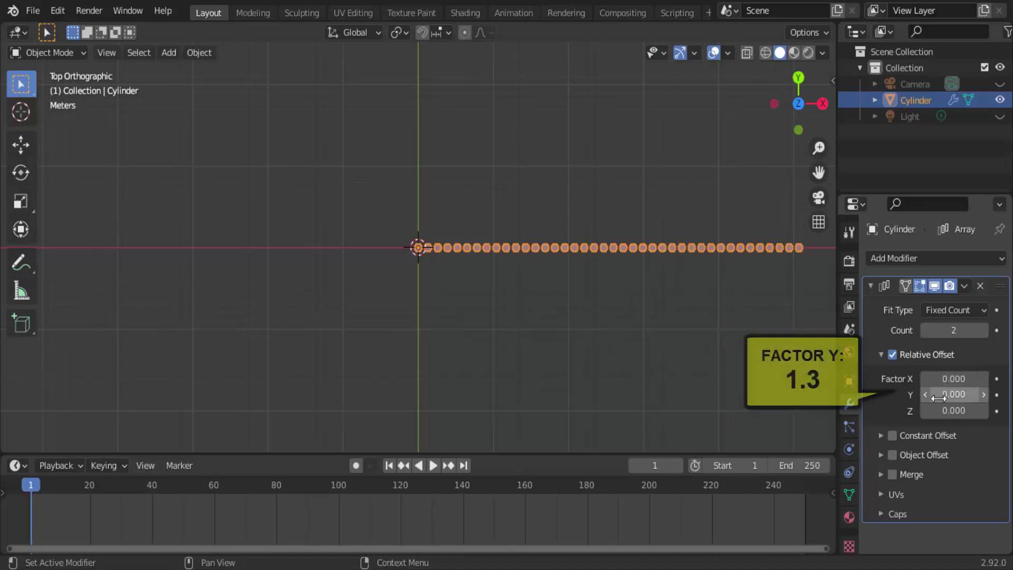
# - Set the second array's relative offset Factor Y to 1.3
pyautogui.click(938, 395)
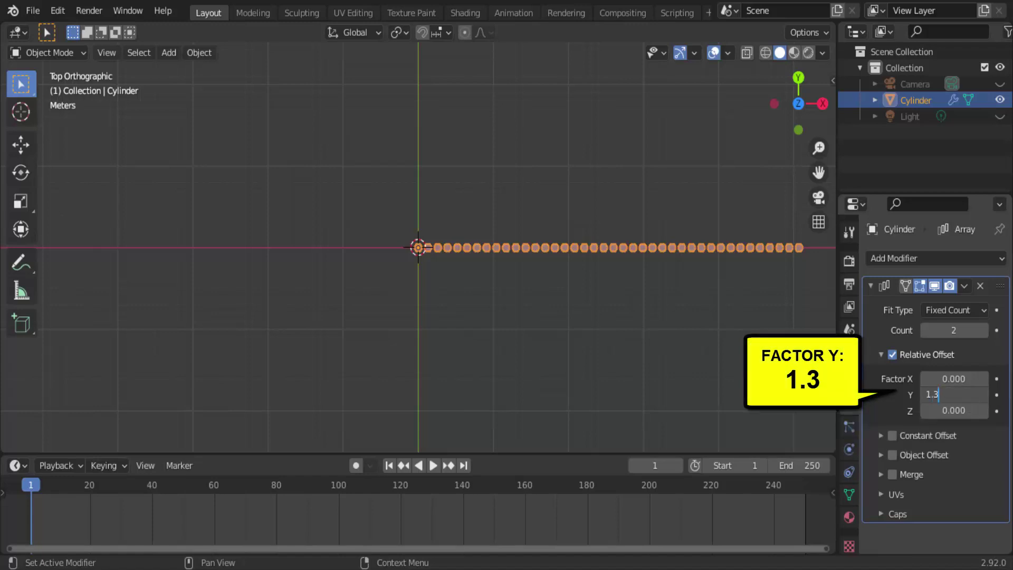
pyautogui.press('Return')
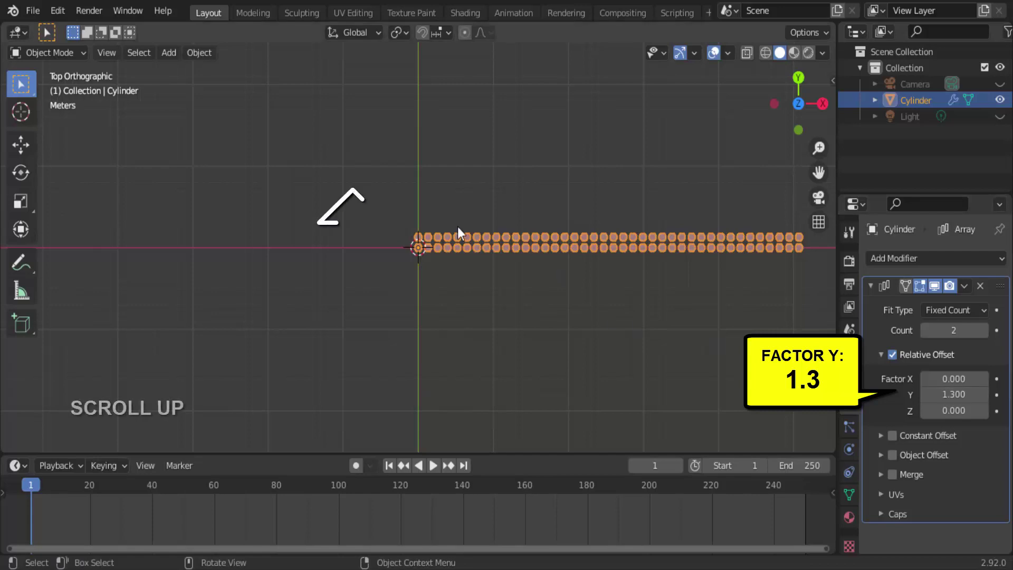
pyautogui.scroll(3, 456, 226)
pyautogui.scroll(1, 456, 230)
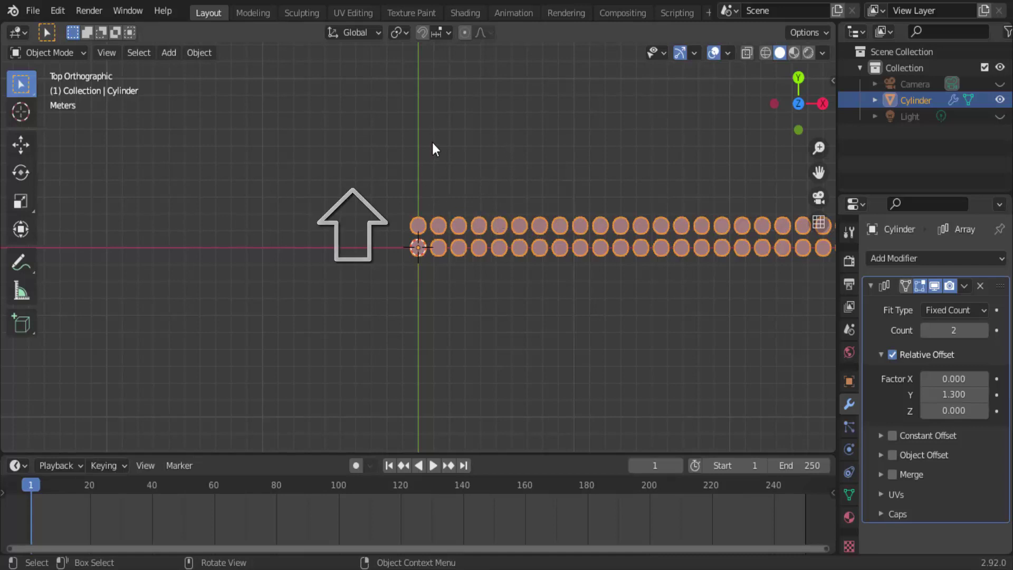
pyautogui.scroll(-4, 606, 315)
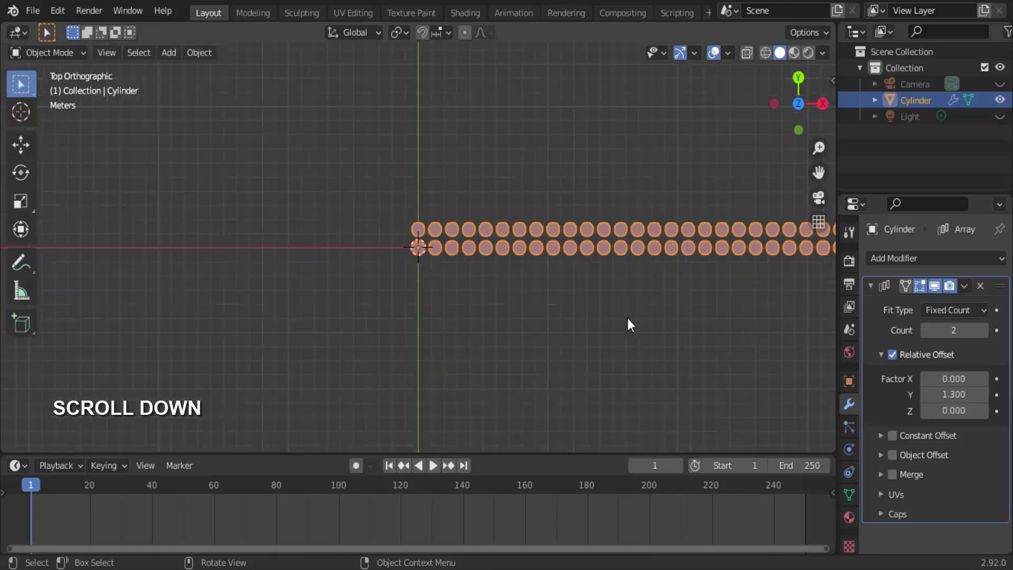
# - Set the second array's count to 40 and apply the modifier to the cylinder grid
pyautogui.click(951, 330)
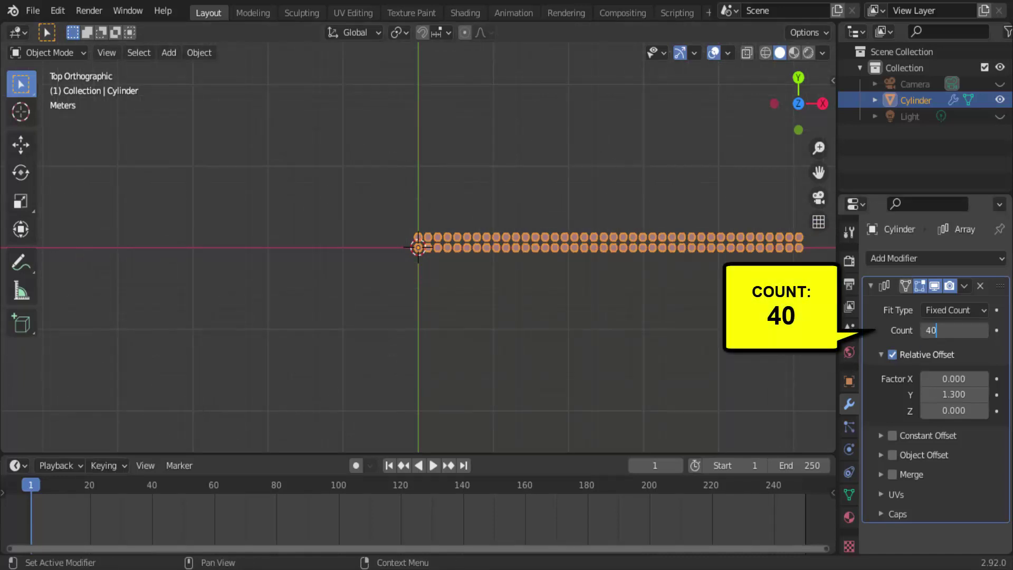
pyautogui.write('40')
pyautogui.press('Return')
pyautogui.scroll(-4, 653, 304)
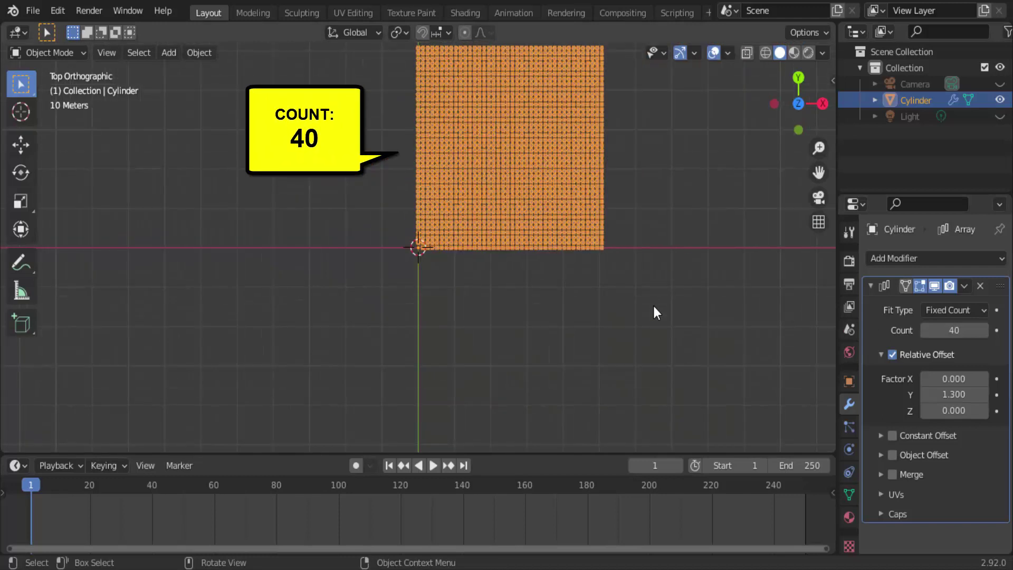
pyautogui.scroll(7, 652, 122)
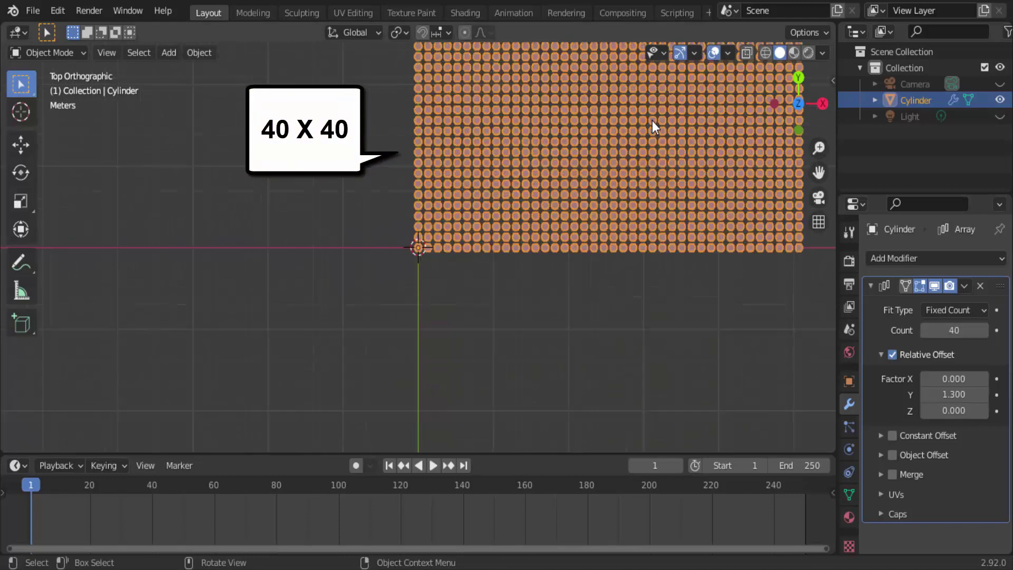
pyautogui.scroll(-7, 652, 121)
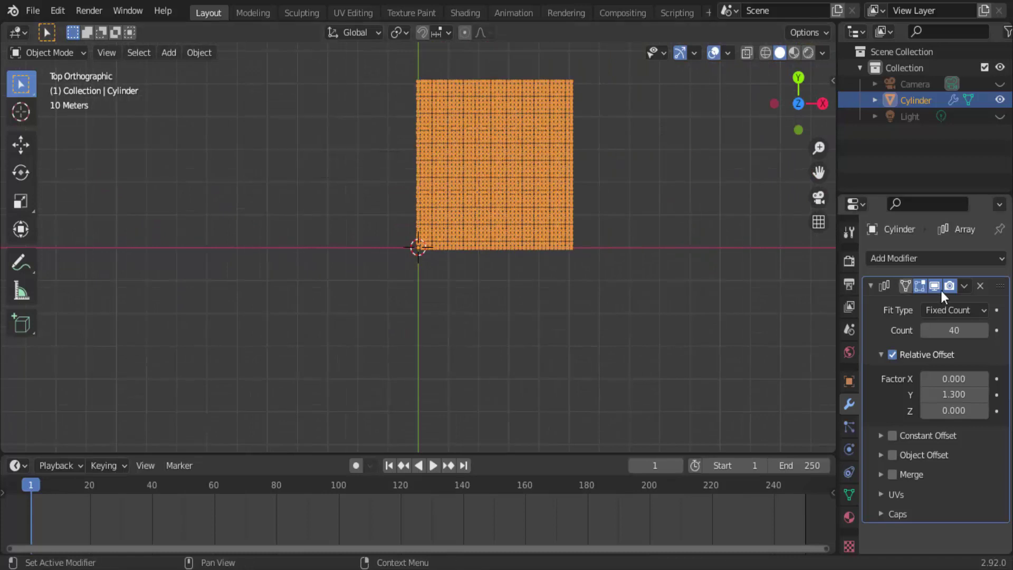
pyautogui.click(968, 286)
pyautogui.click(913, 300)
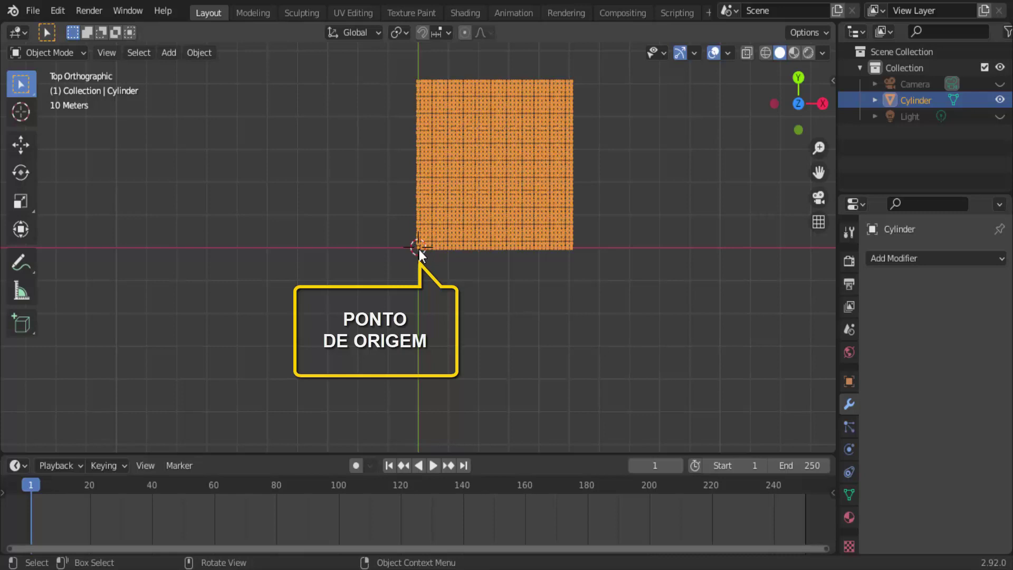
# - Centre the cylinder grid on its origin point by setting the origin with Geometry to Origin
pyautogui.rightClick(687, 191)
pyautogui.moveTo(688, 192)
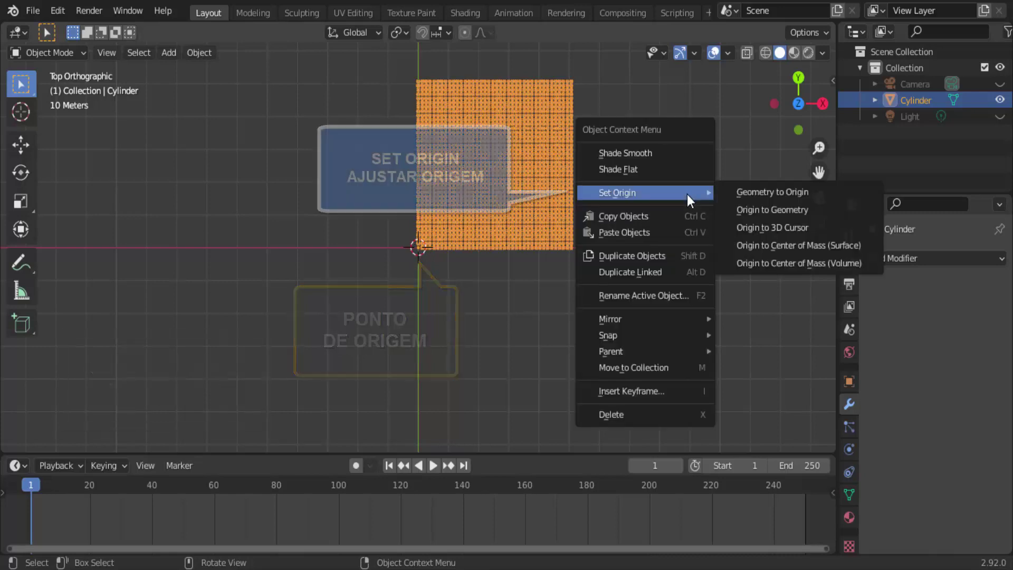
pyautogui.click(749, 192)
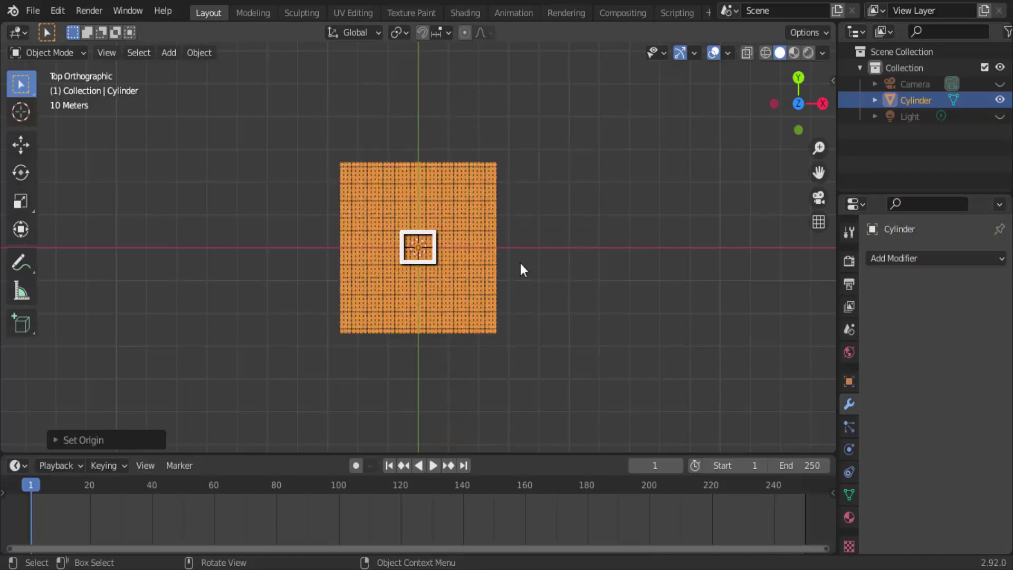
pyautogui.scroll(4, 580, 258)
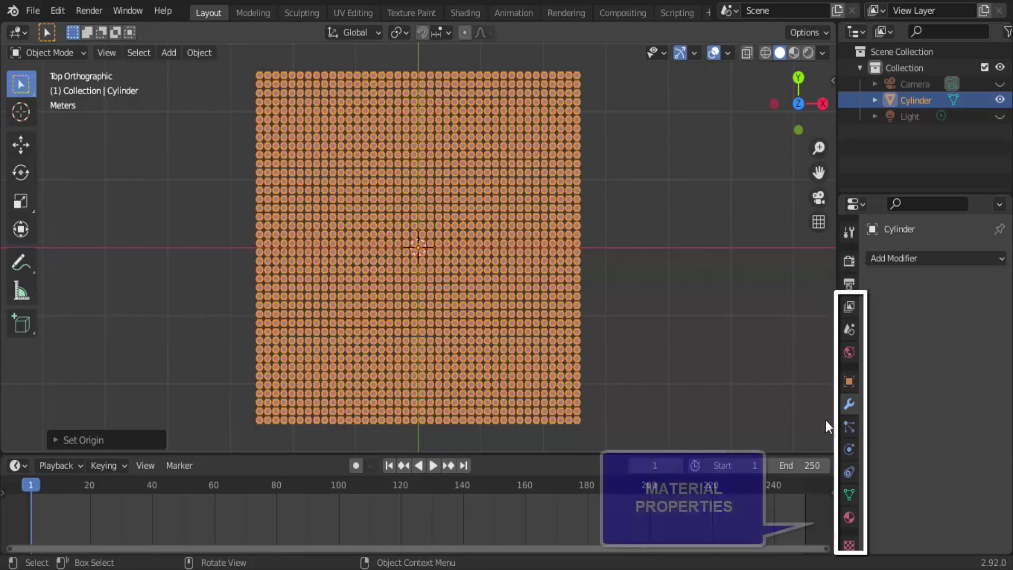
# - Create a new material for the cylinder grid with an Emission surface and a strength of 3
pyautogui.click(848, 517)
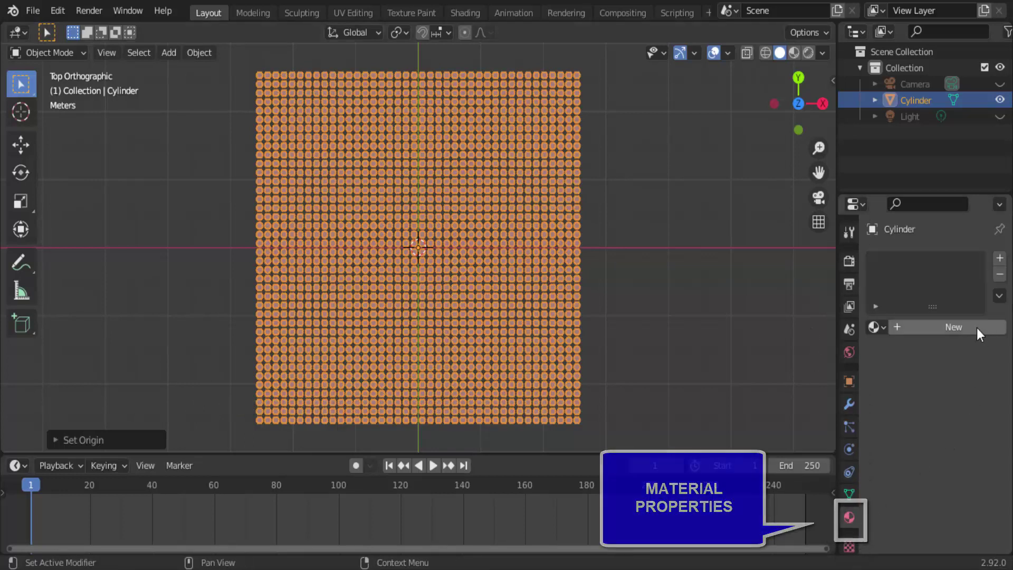
pyautogui.click(954, 326)
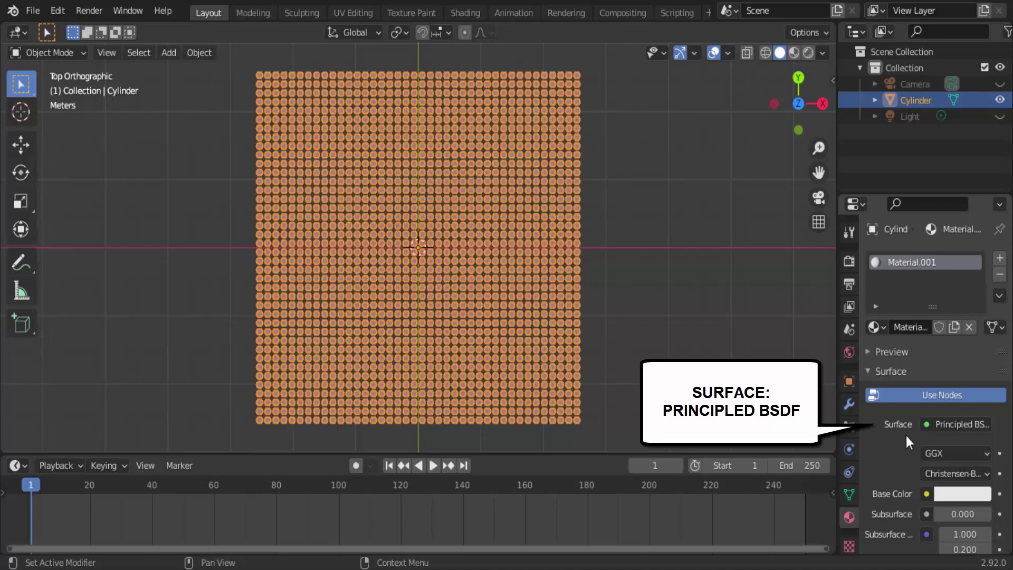
pyautogui.click(951, 424)
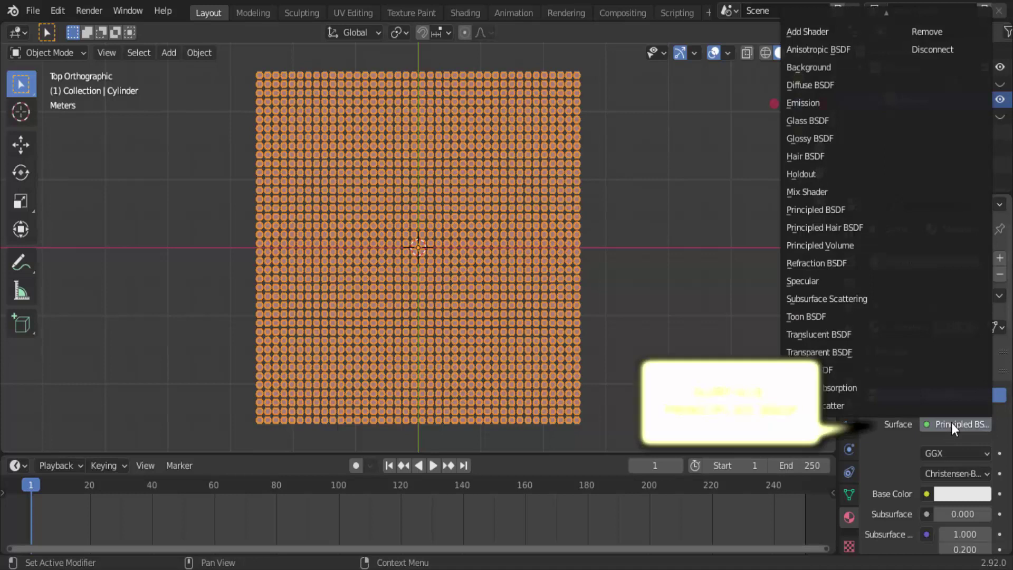
pyautogui.click(838, 104)
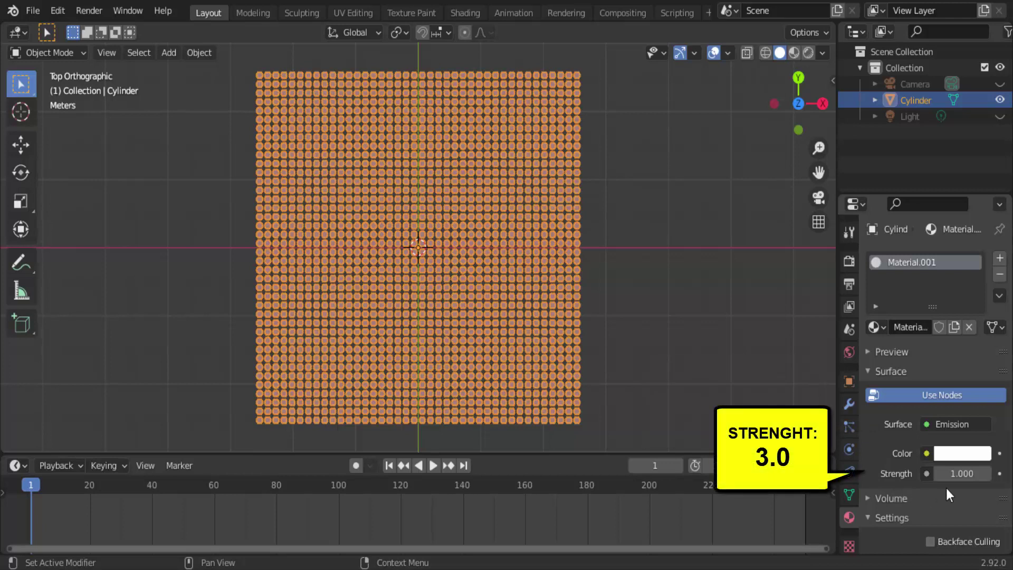
pyautogui.click(961, 473)
pyautogui.write('3')
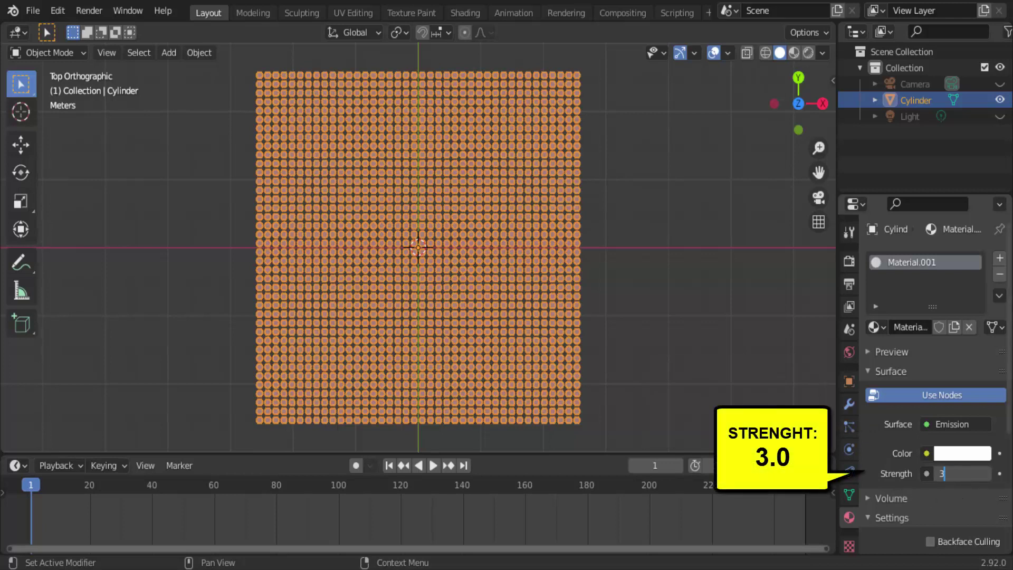
pyautogui.press('Return')
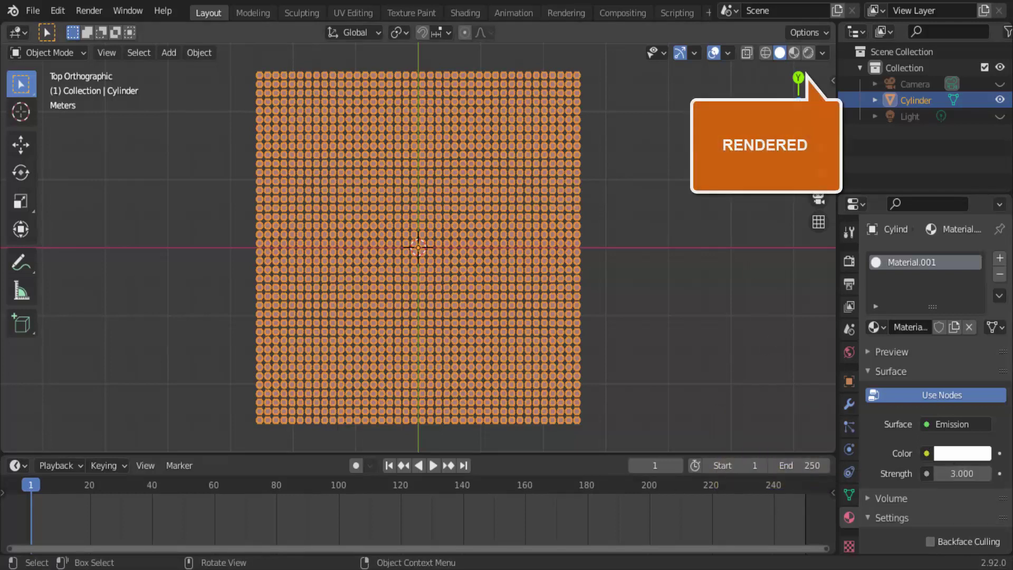
# - Switch the viewport to Rendered shading and enable Bloom for the Eevee render
pyautogui.click(807, 52)
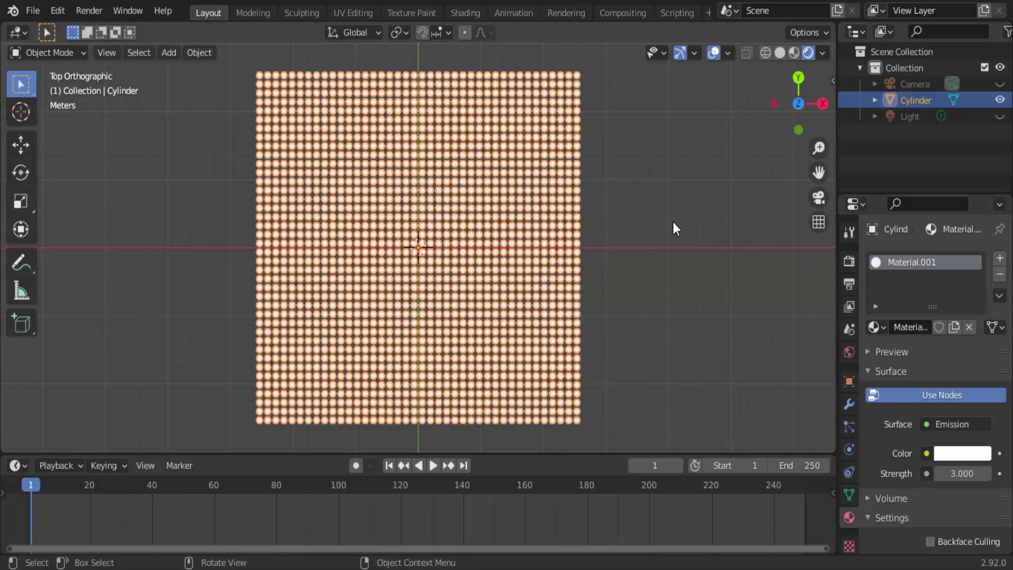
pyautogui.click(844, 260)
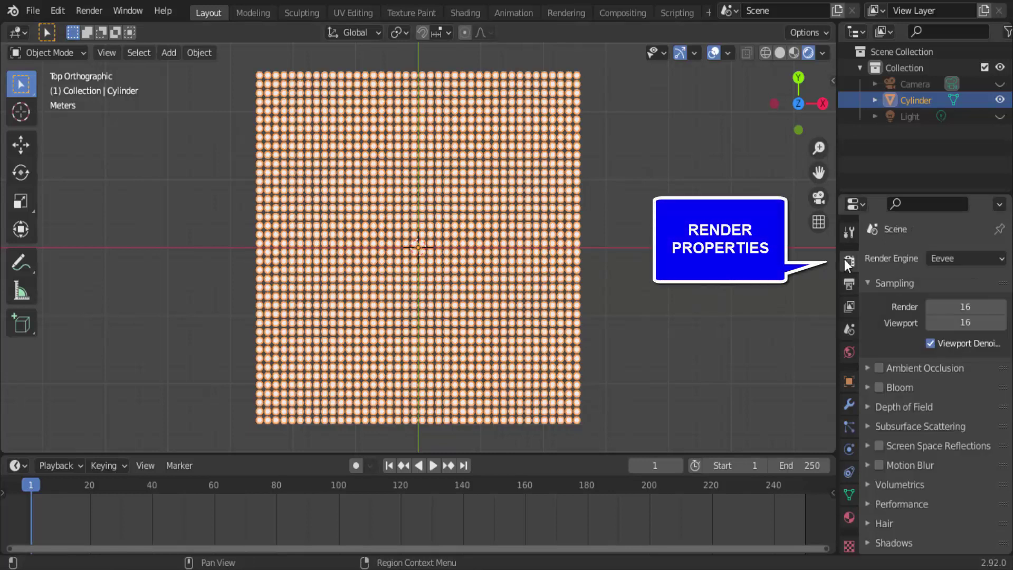
pyautogui.click(879, 388)
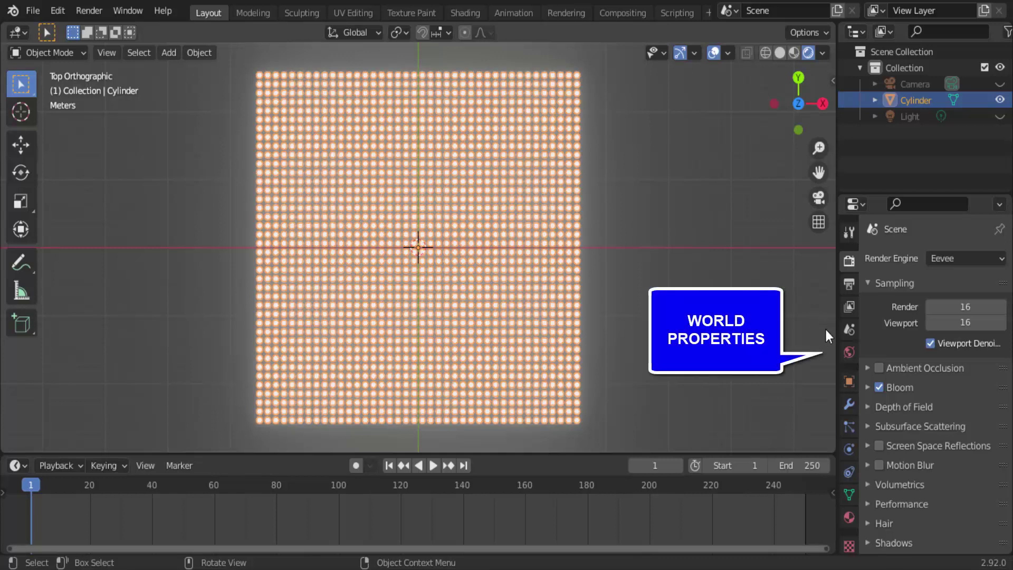
# - Darken the world background colour to black
pyautogui.click(849, 352)
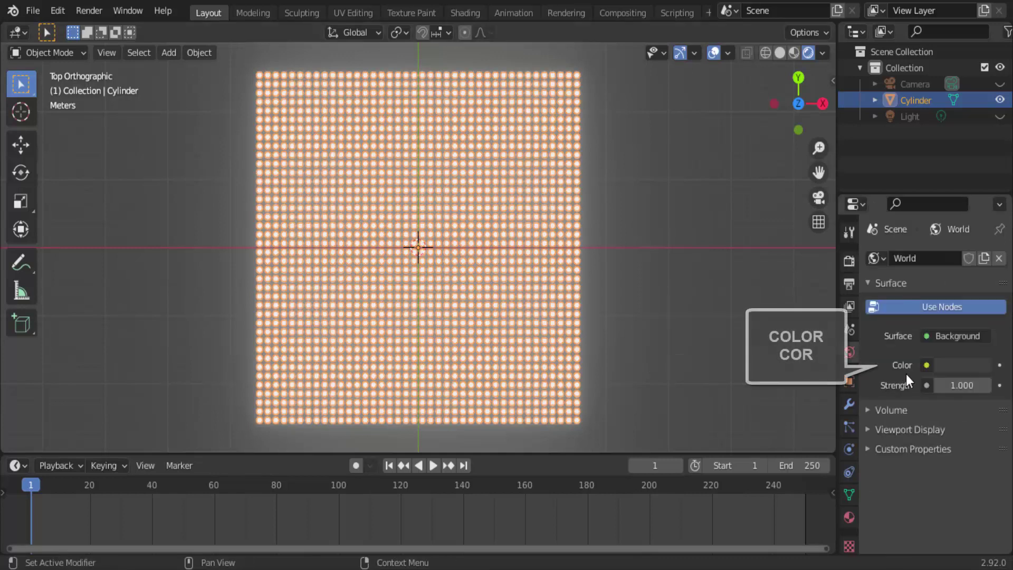
pyautogui.click(971, 365)
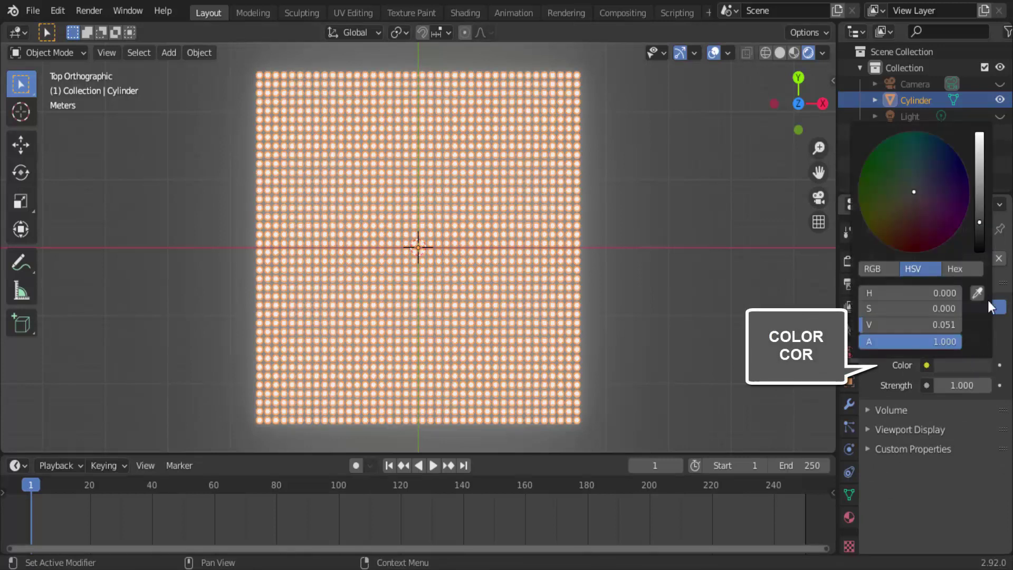
pyautogui.moveTo(981, 222); pyautogui.dragTo(980, 251)
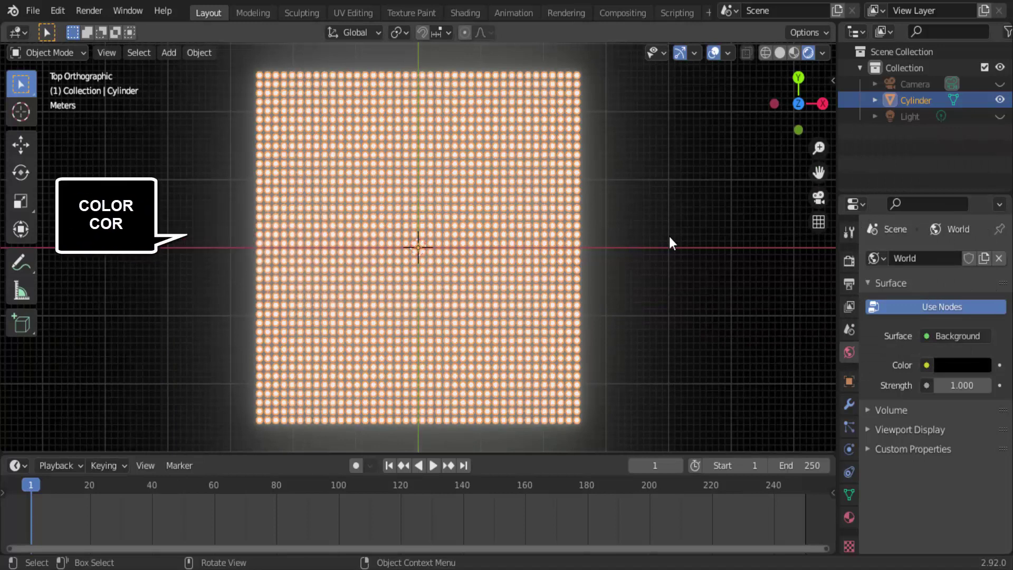
pyautogui.scroll(-3, 669, 237)
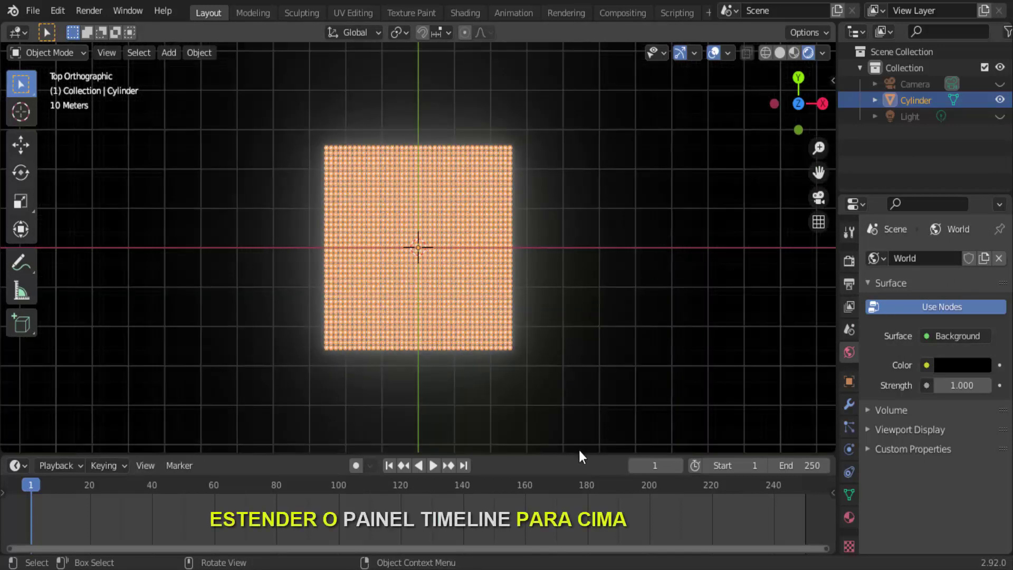
# - Extend the timeline area upward and change it to the Shader Editor, bringing the material's nodes into view
pyautogui.moveTo(575, 452); pyautogui.dragTo(606, 264)
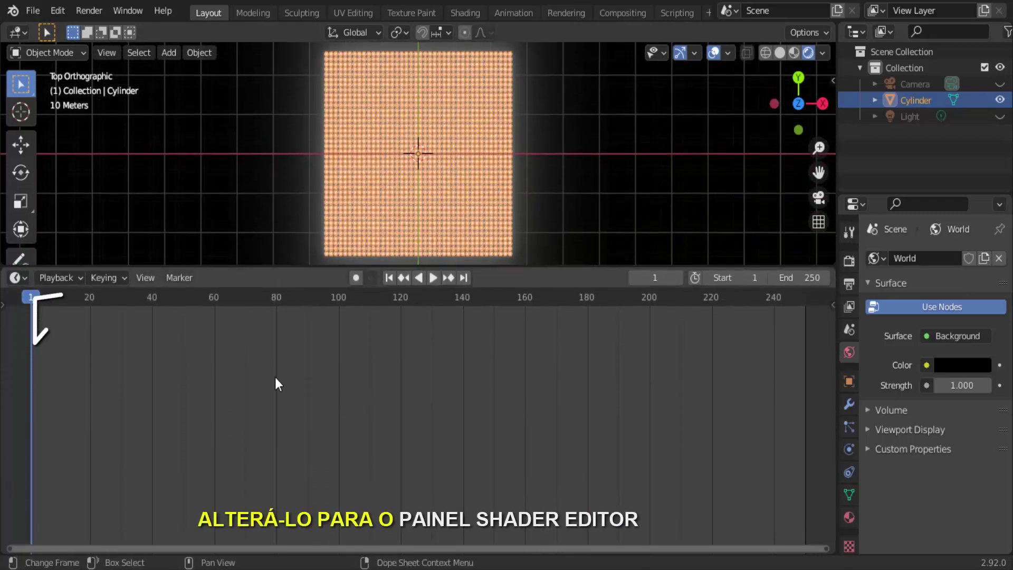
pyautogui.click(27, 276)
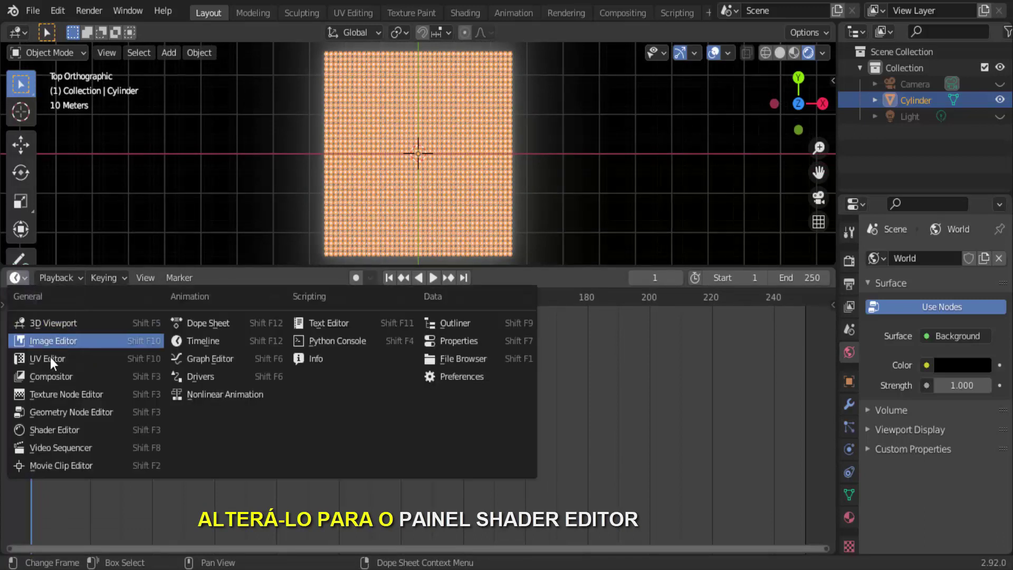
pyautogui.click(63, 428)
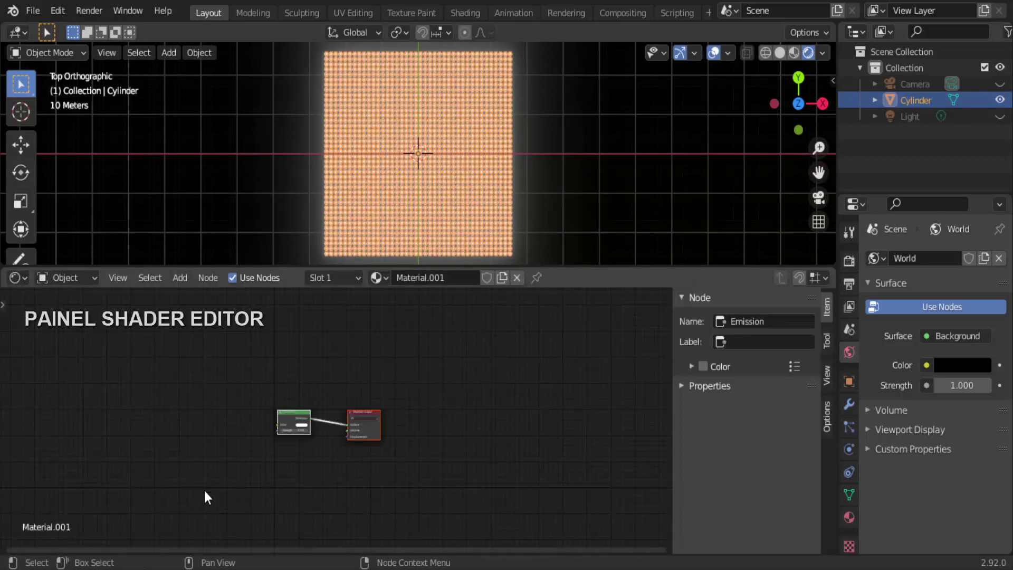
pyautogui.scroll(2, 204, 492)
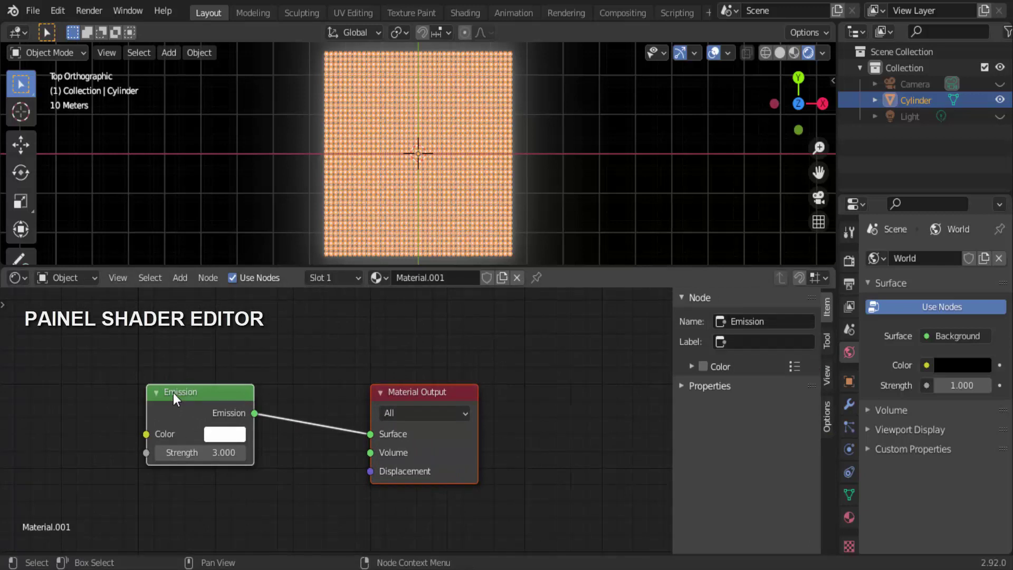
pyautogui.moveTo(173, 392); pyautogui.dragTo(327, 358)
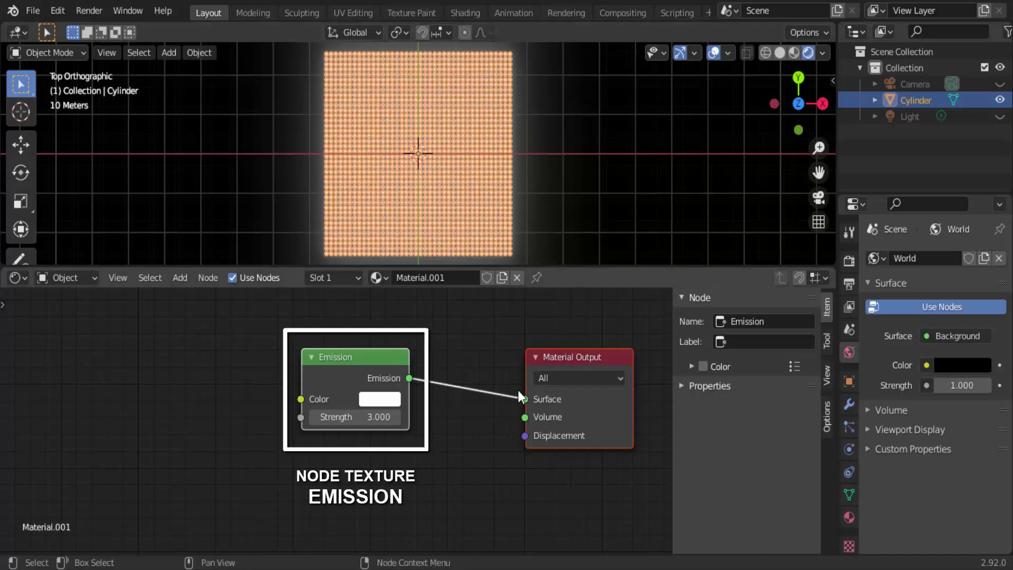
# - Disconnect and reconnect the Emission node to the Material Output's Surface input, and place it beside the Material Output node
pyautogui.moveTo(525, 400); pyautogui.dragTo(473, 413)
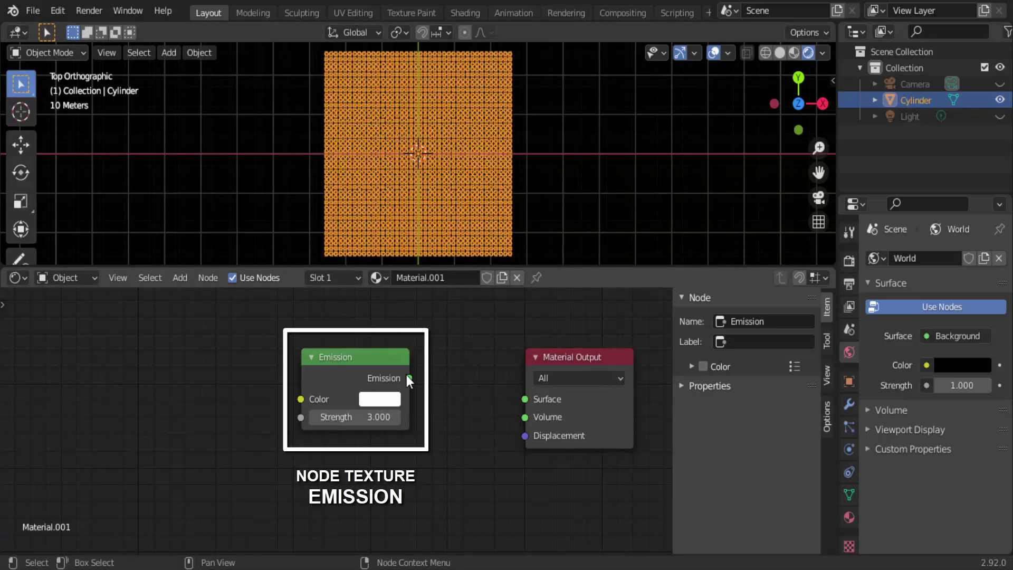
pyautogui.moveTo(410, 377); pyautogui.dragTo(525, 399)
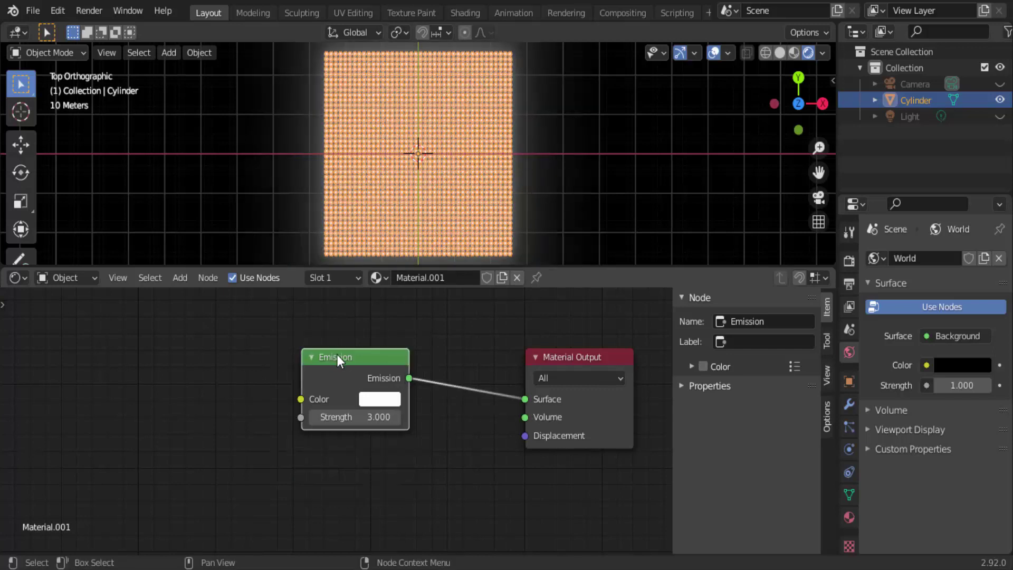
pyautogui.moveTo(336, 354); pyautogui.dragTo(436, 358)
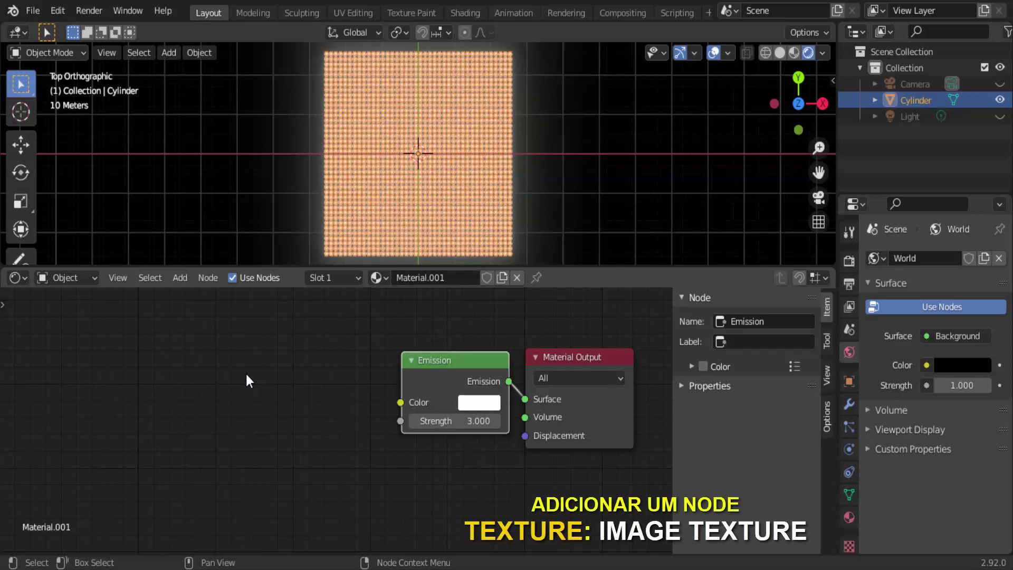
# - Add an Image Texture node before the Emission node and link its Color output to the Emission Color input
pyautogui.click(180, 277)
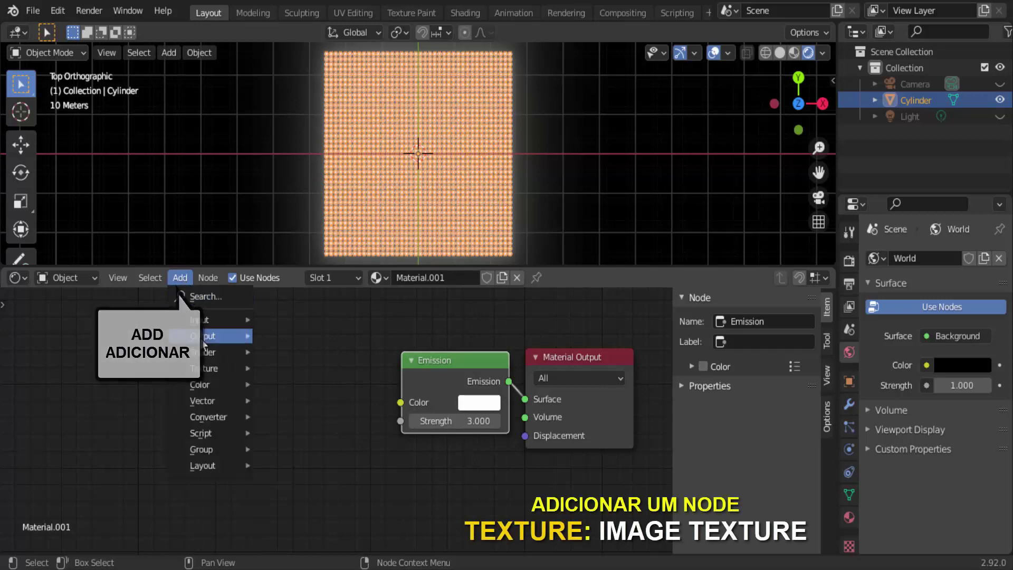
pyautogui.moveTo(199, 368)
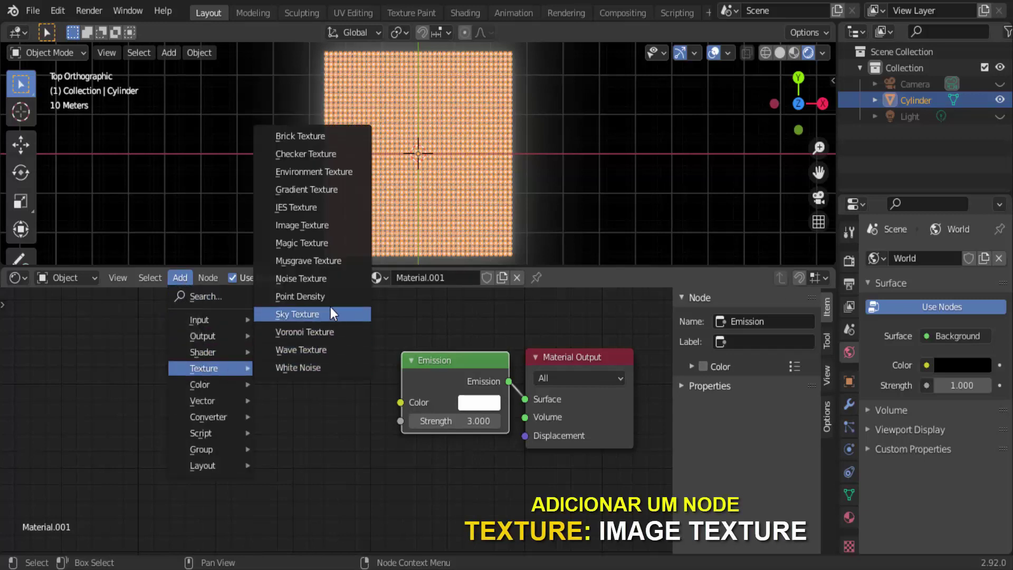
pyautogui.click(324, 226)
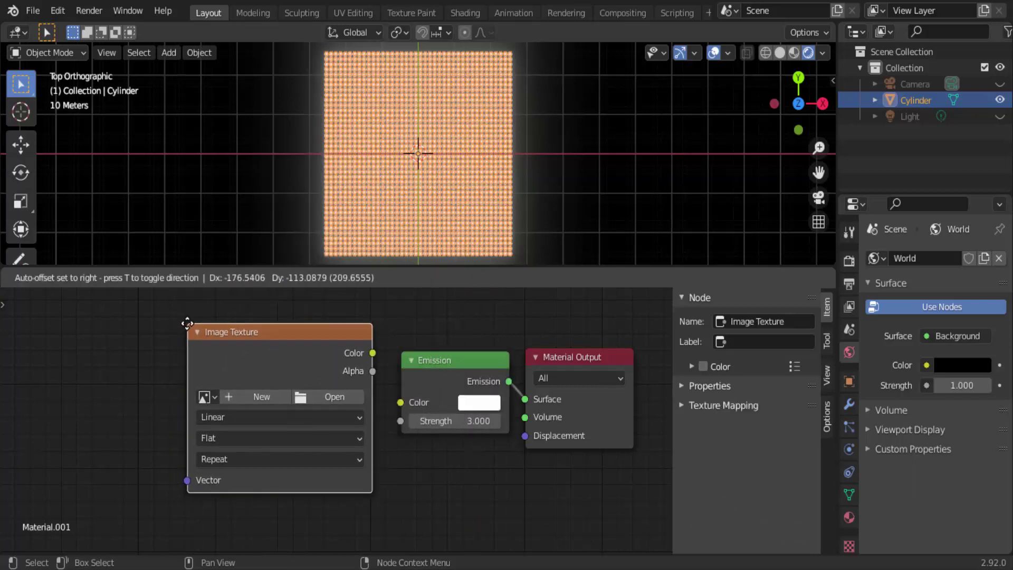
pyautogui.click(187, 323)
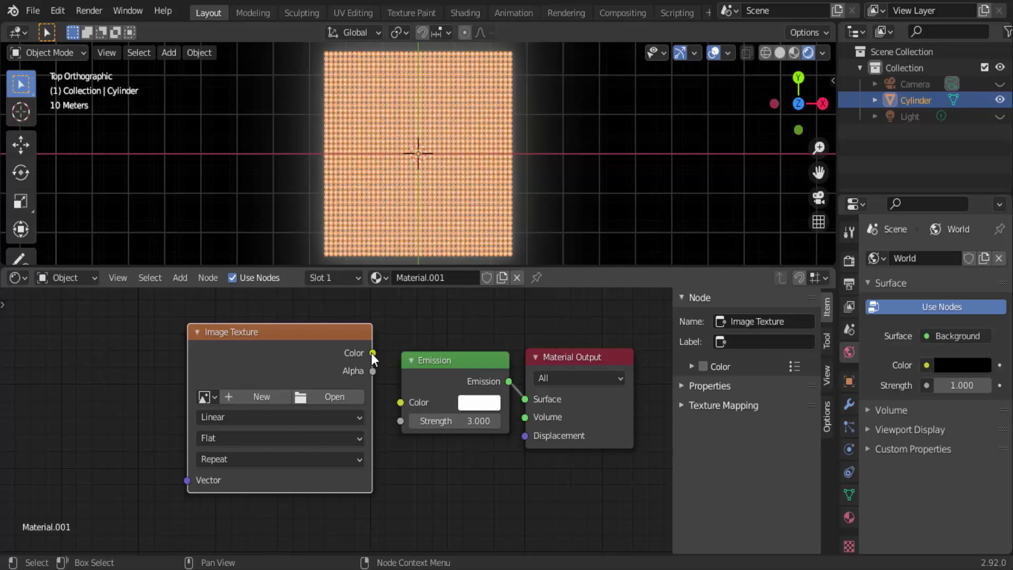
pyautogui.moveTo(372, 356); pyautogui.dragTo(399, 407)
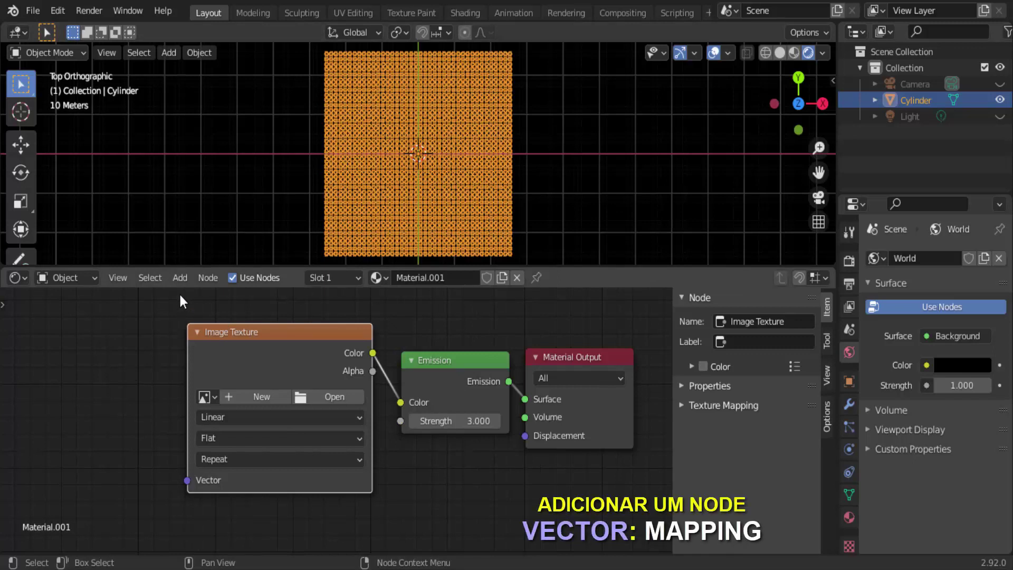
# - Add a Mapping node in front of the Image Texture node
pyautogui.click(180, 277)
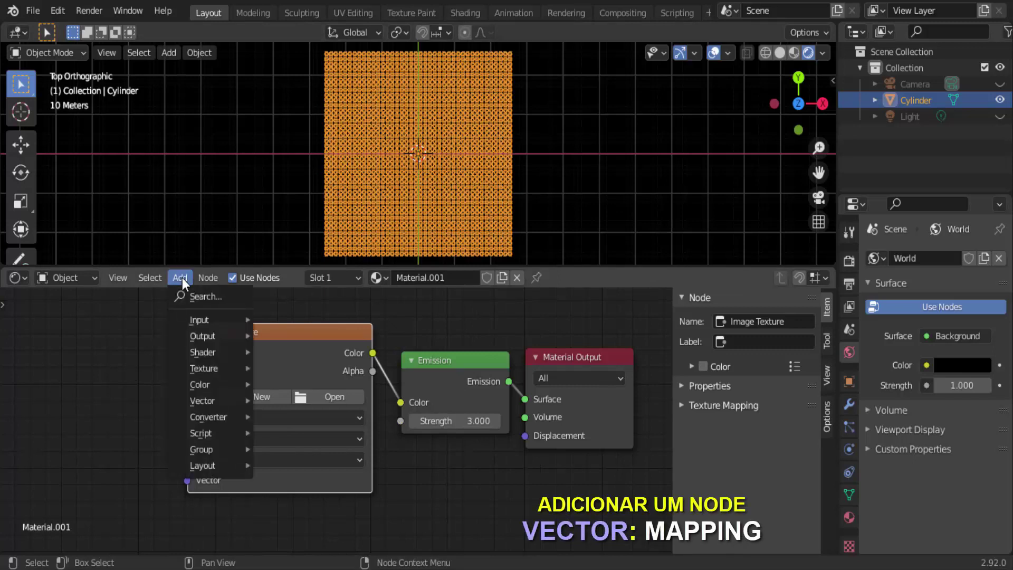
pyautogui.moveTo(207, 401)
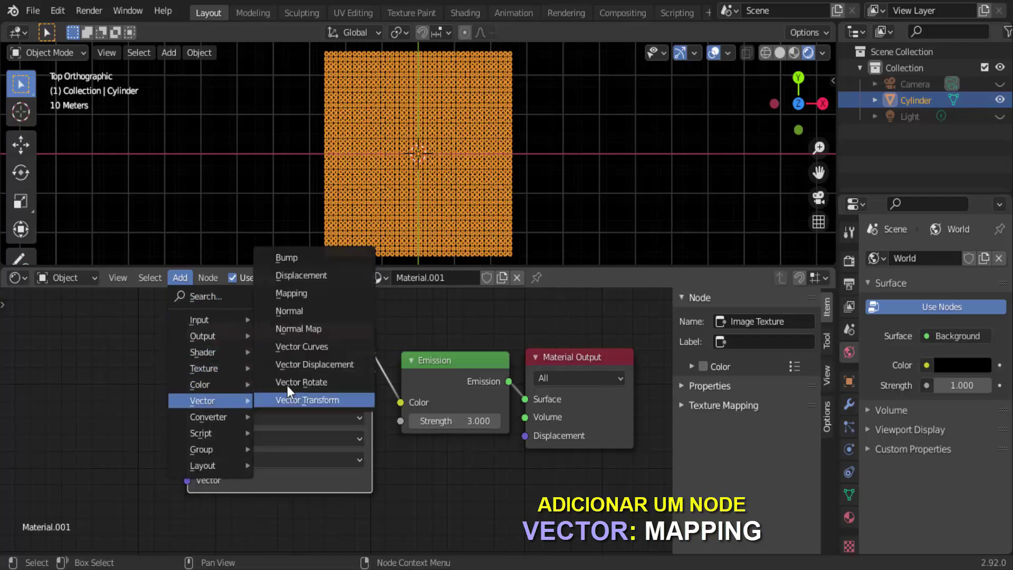
pyautogui.click(310, 294)
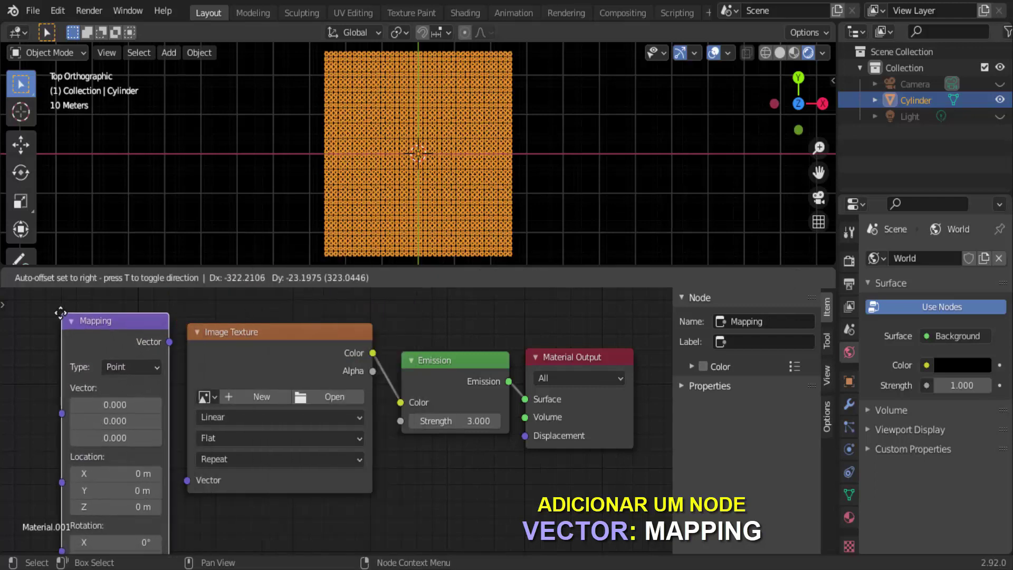
pyautogui.click(61, 312)
# - Hide the node editor's sidebar and shift all four nodes to the right to free space before the Mapping node
pyautogui.scroll(-1, 483, 506)
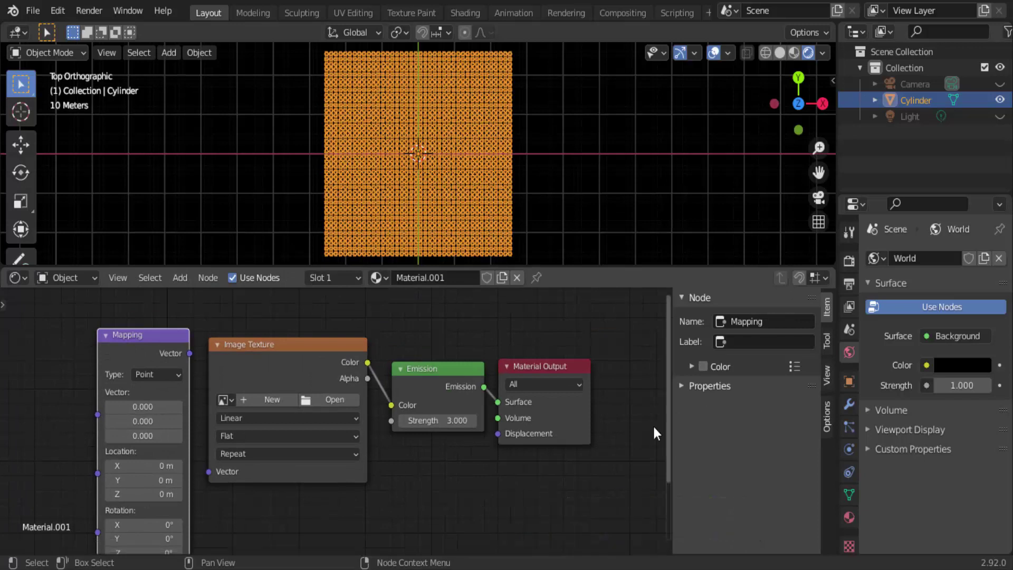
pyautogui.press('n')
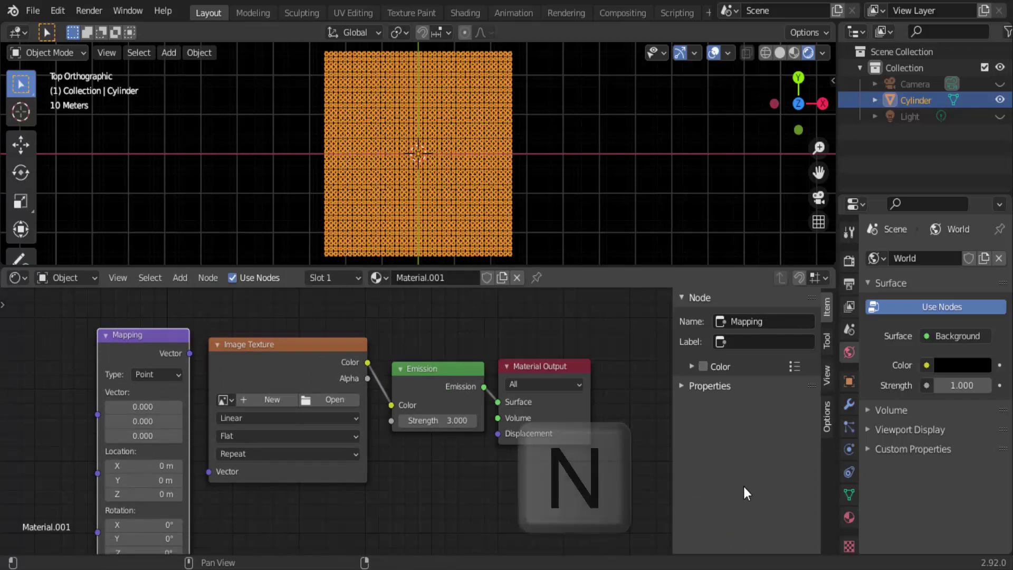
pyautogui.press('n')
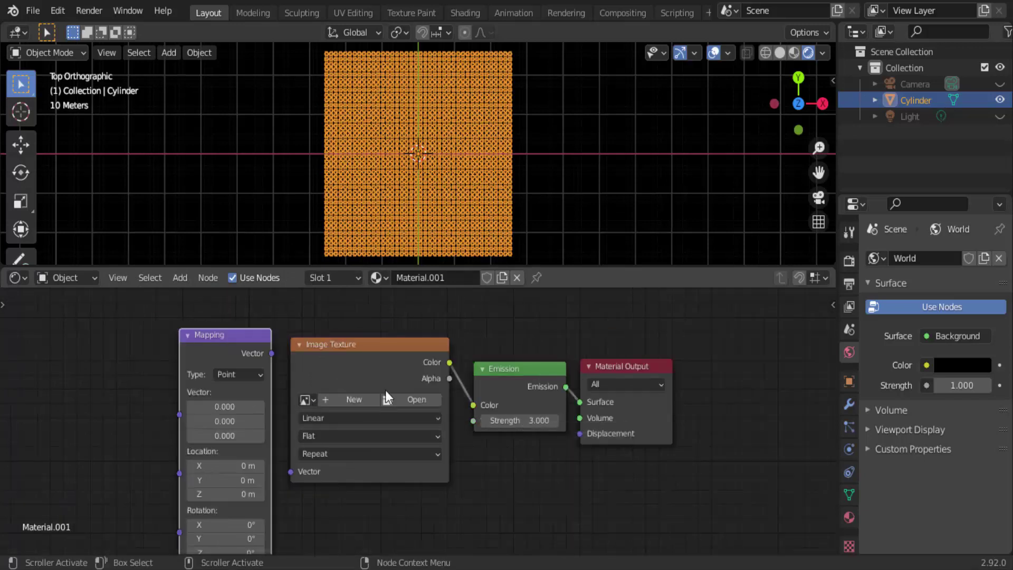
pyautogui.moveTo(155, 316); pyautogui.dragTo(647, 499)
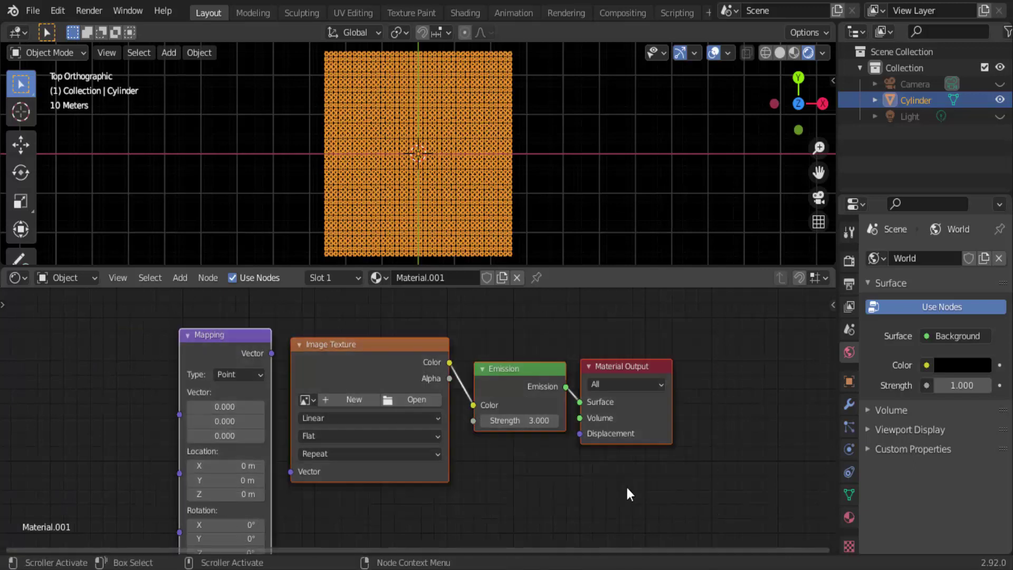
pyautogui.moveTo(380, 357); pyautogui.dragTo(472, 342)
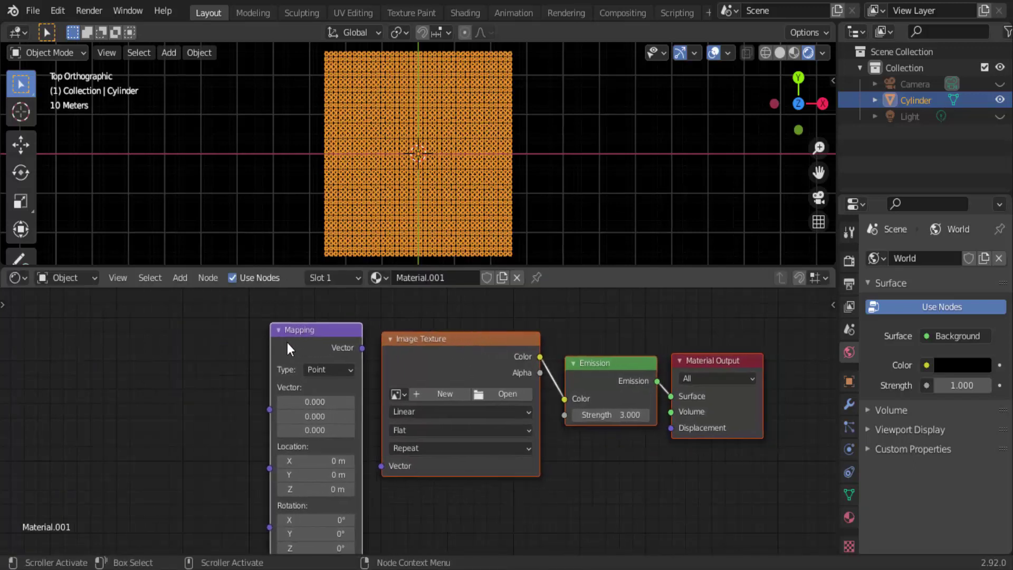
# - Add a Texture Coordinate node in the free space before the Mapping node
pyautogui.click(177, 279)
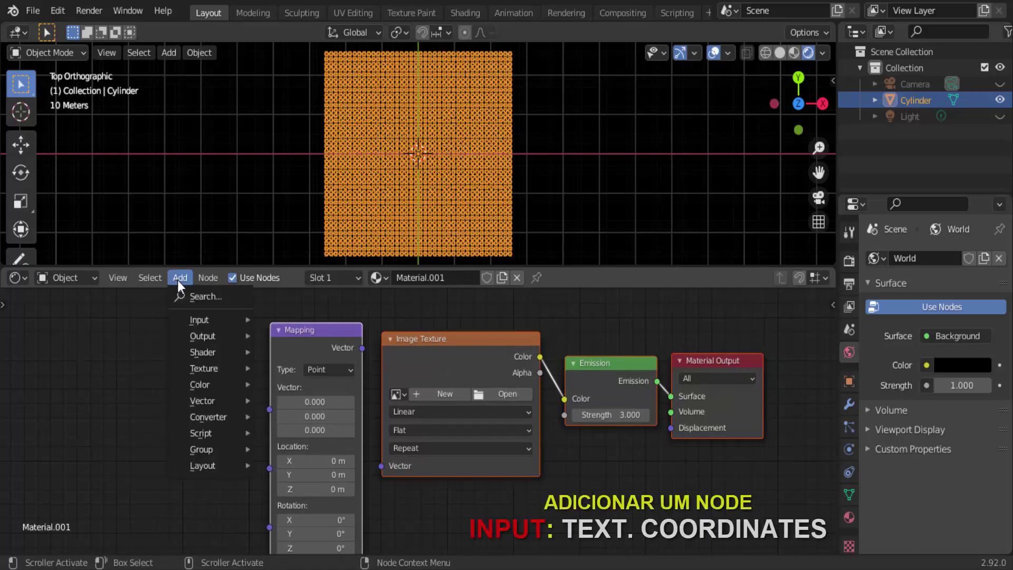
pyautogui.moveTo(203, 321)
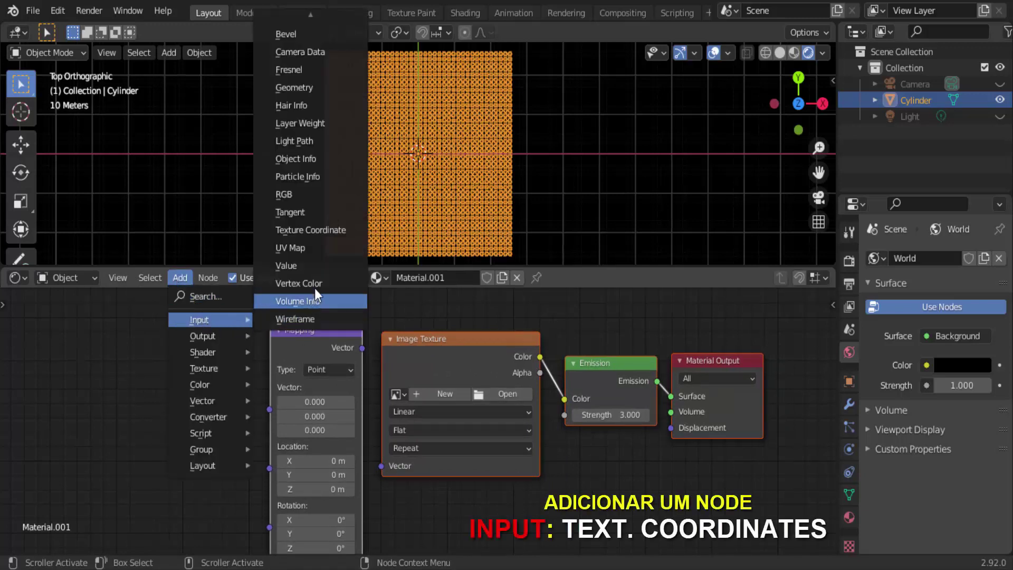
pyautogui.click(311, 230)
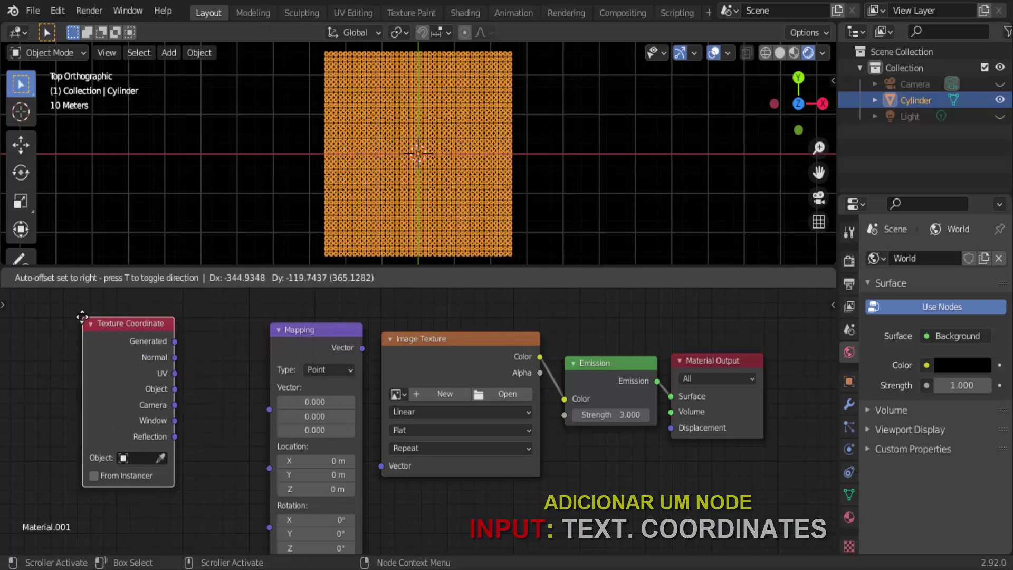
pyautogui.click(84, 319)
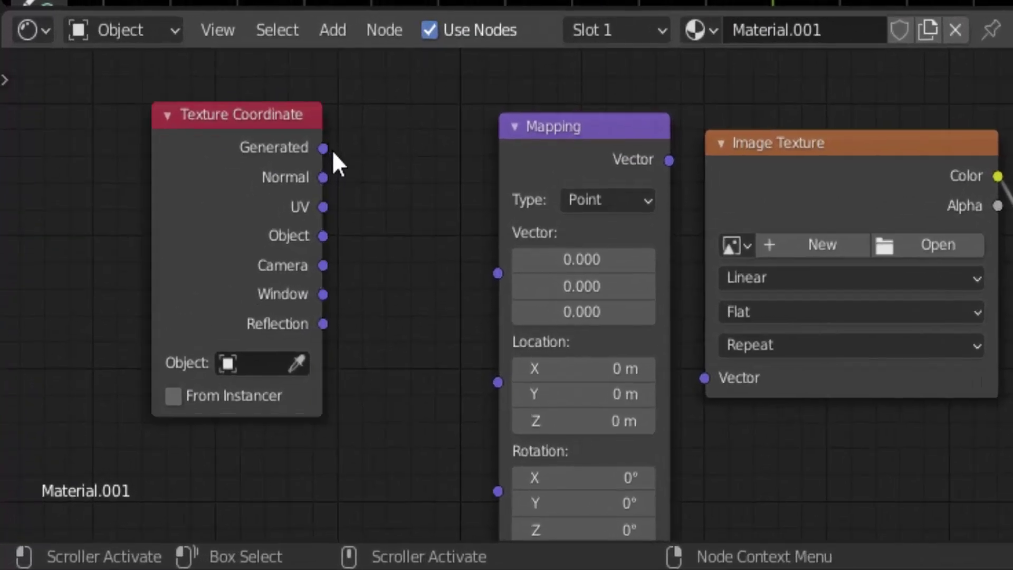
# - Link the Texture Coordinate's Generated output to the Mapping Vector input, and the Mapping Vector output to the Image Texture's Vector input
pyautogui.moveTo(219, 283); pyautogui.dragTo(270, 337)
pyautogui.moveTo(399, 227); pyautogui.dragTo(490, 283)
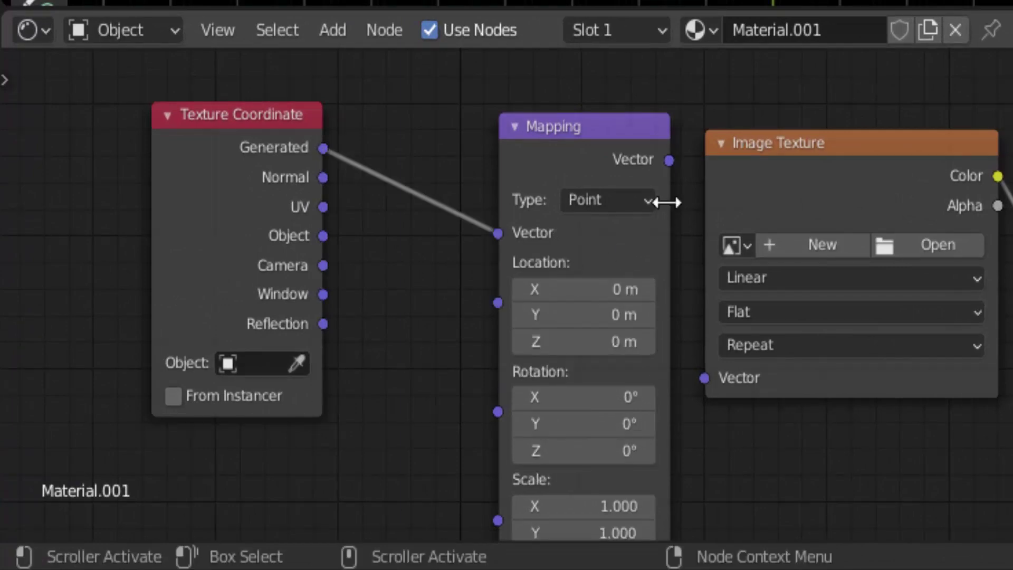
pyautogui.click(668, 157)
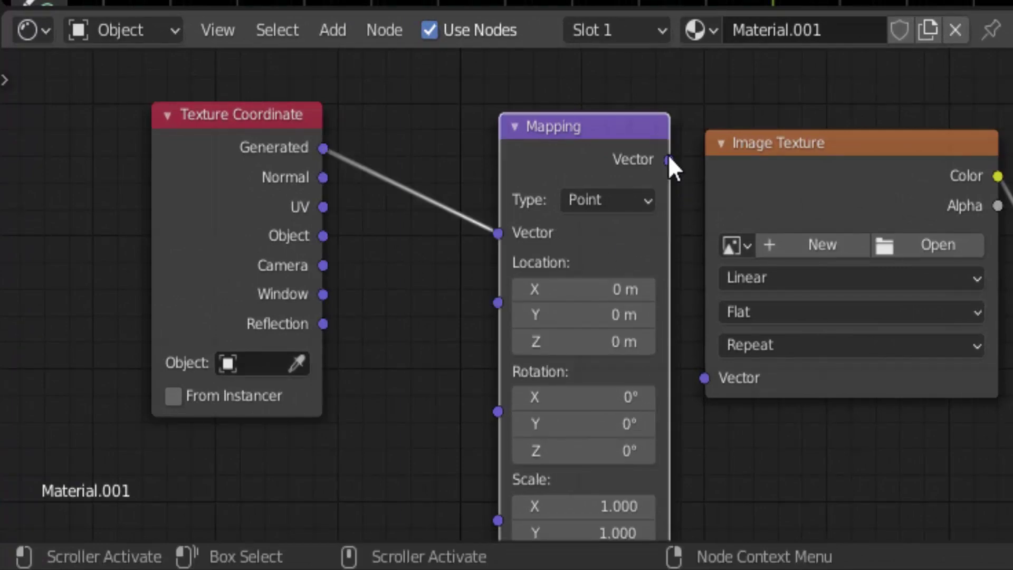
pyautogui.moveTo(668, 159); pyautogui.dragTo(710, 384)
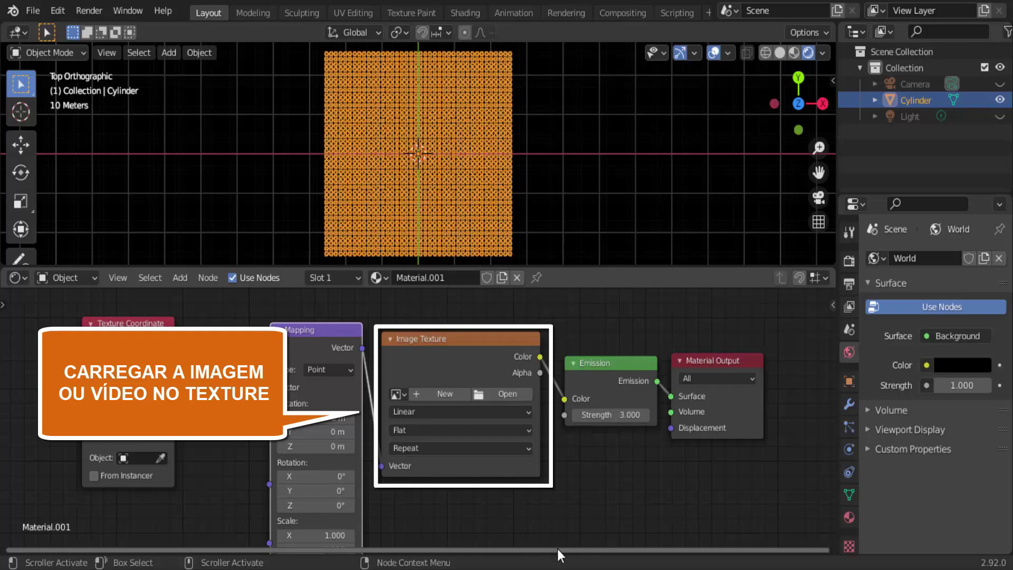
# - Load msx.png from the Downloads folder into the Image Texture node and deselect the cylinder panel
pyautogui.click(512, 395)
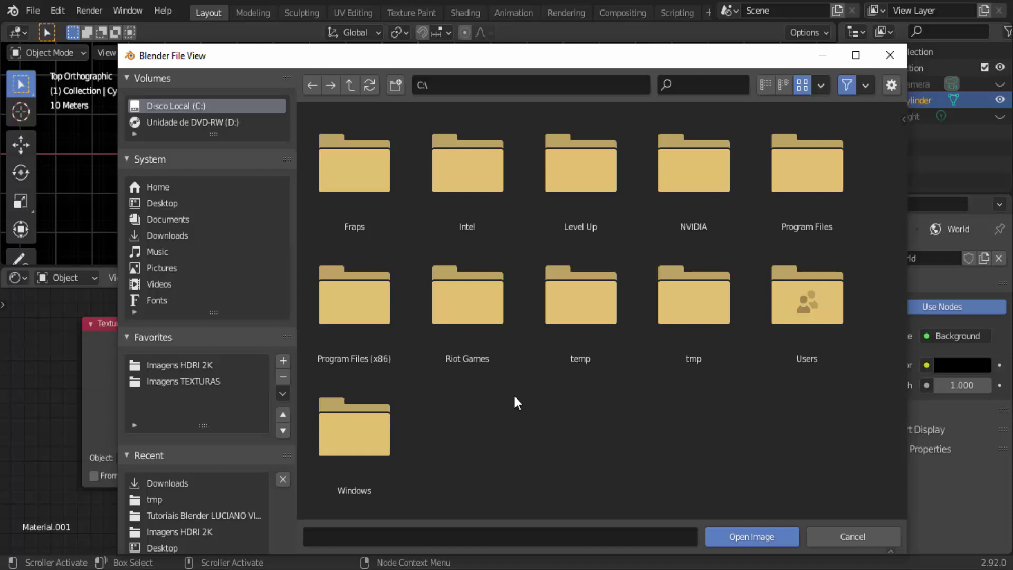
pyautogui.click(166, 235)
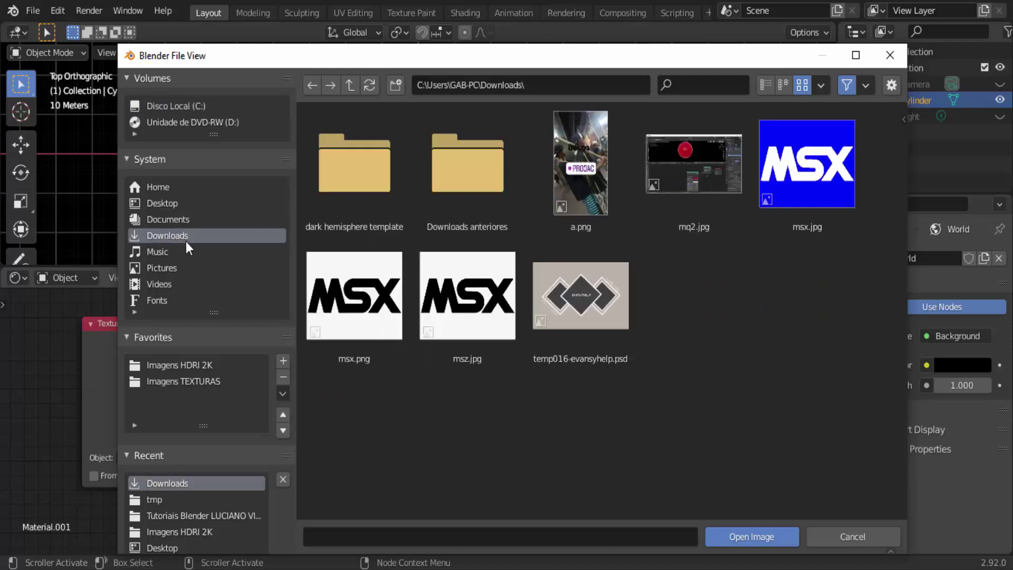
pyautogui.click(380, 303)
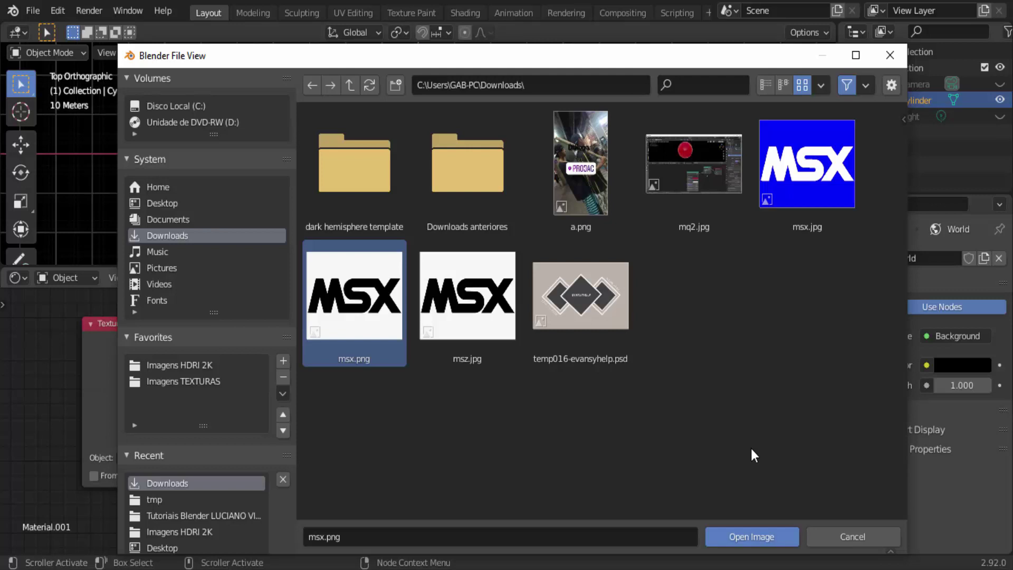
pyautogui.click(770, 538)
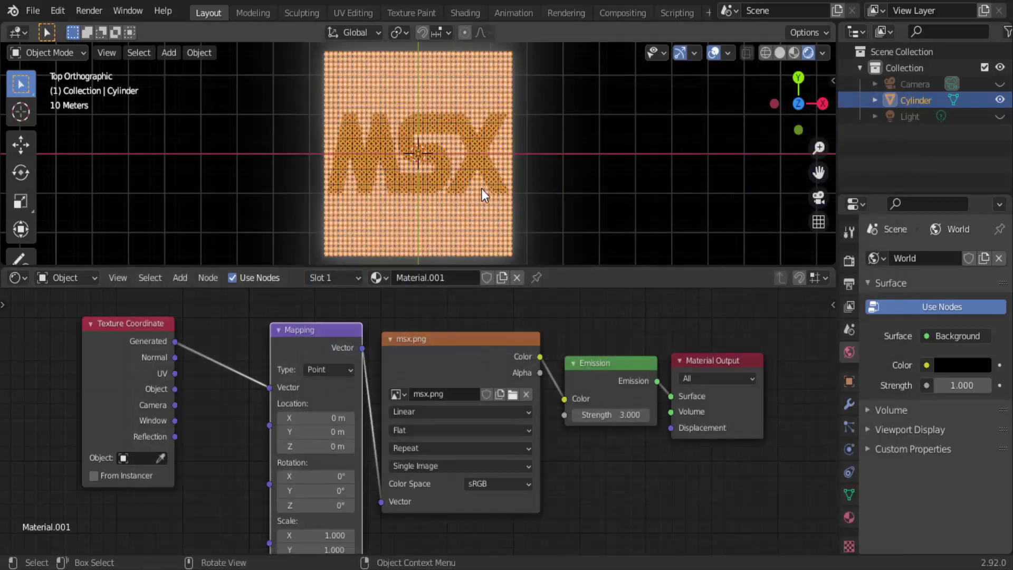
pyautogui.click(565, 158)
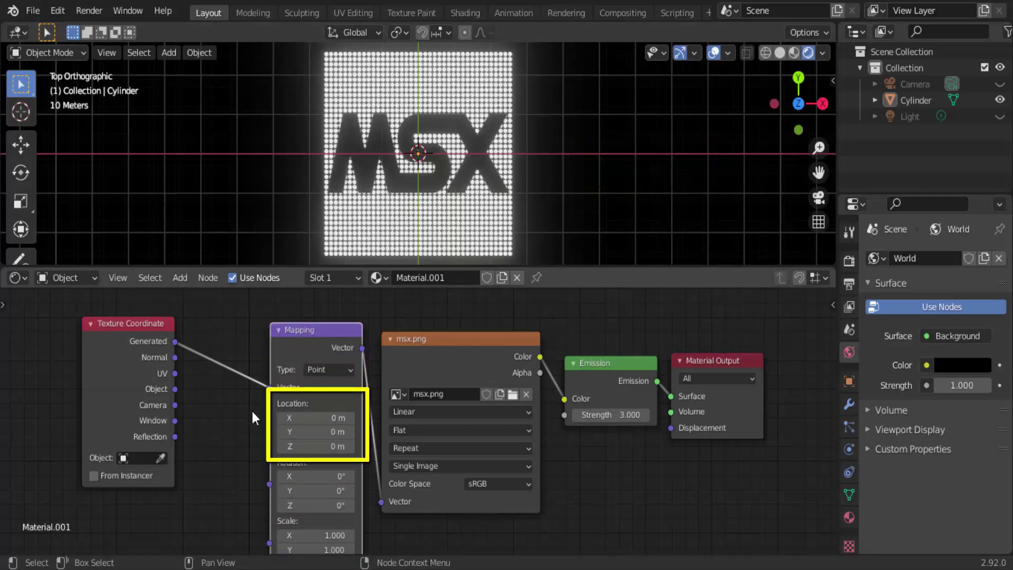
# - Try scrolling the logo across the panel with the Mapping node's X Location, and reset it to 0 m
pyautogui.moveTo(311, 420); pyautogui.dragTo(42, 419)
pyautogui.moveTo(315, 417); pyautogui.dragTo(363, 418)
pyautogui.click(315, 417)
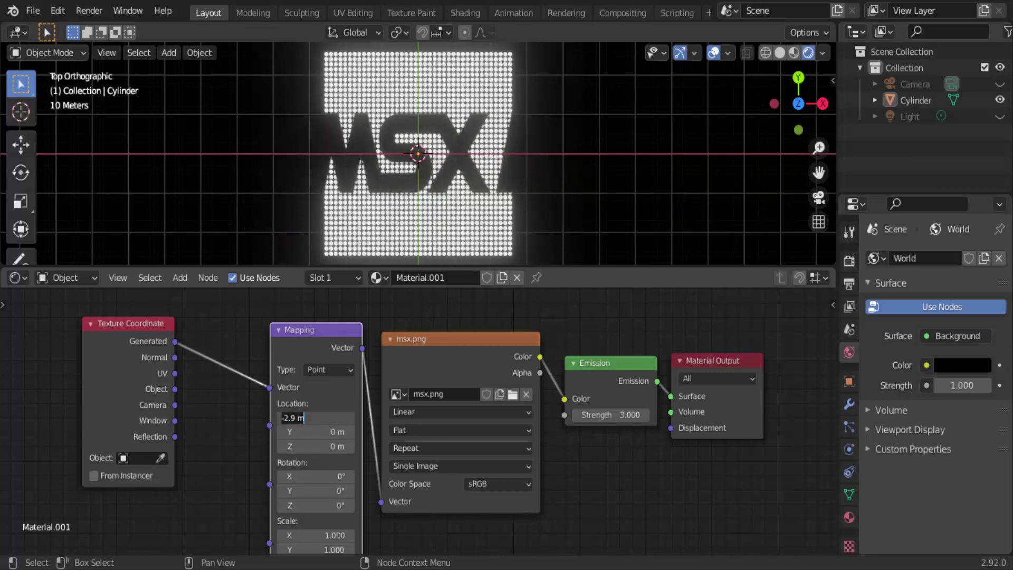
pyautogui.write('0')
pyautogui.press('Return')
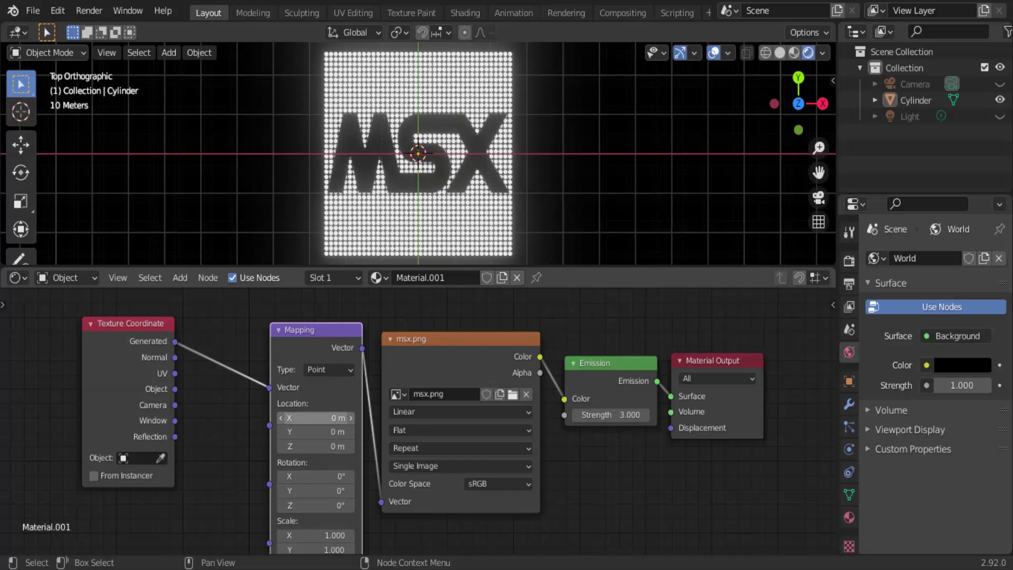
# - Replace the texture image with the video RASTROSFRAGMENTOS0001-0120.avi from the C:\tmp folder
pyautogui.click(513, 394)
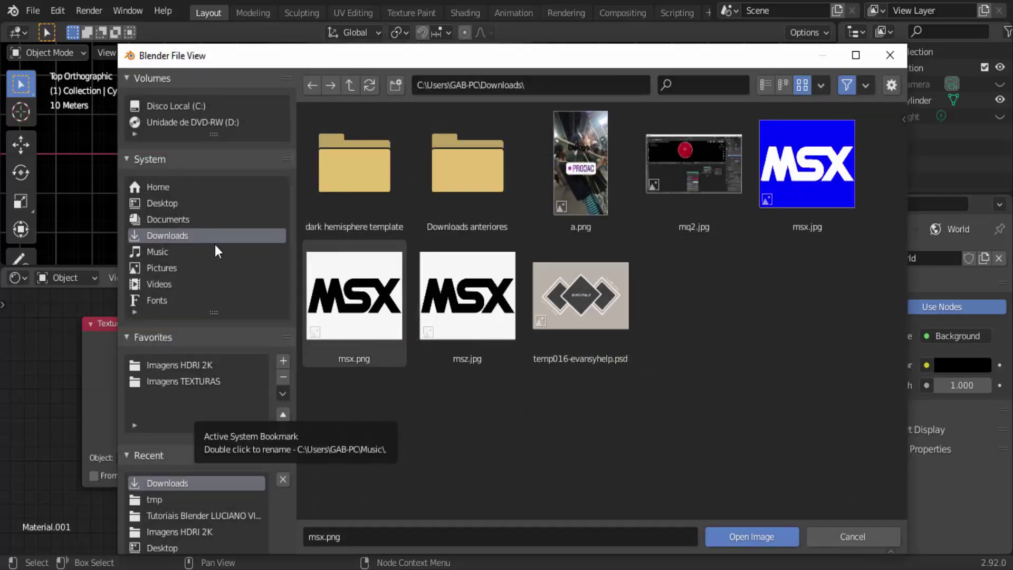
pyautogui.click(194, 109)
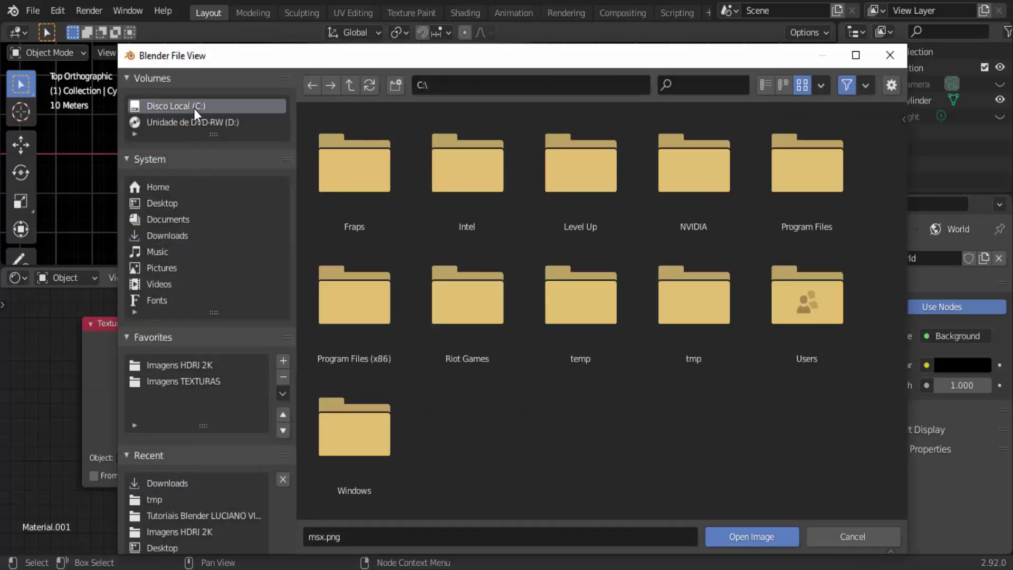
pyautogui.click(690, 318)
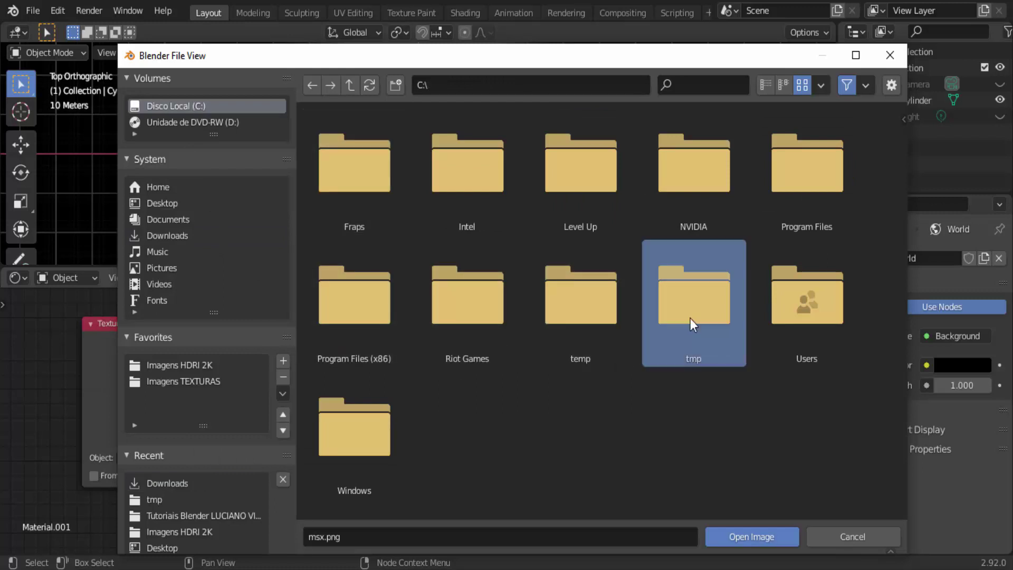
pyautogui.doubleClick(690, 318)
pyautogui.click(459, 294)
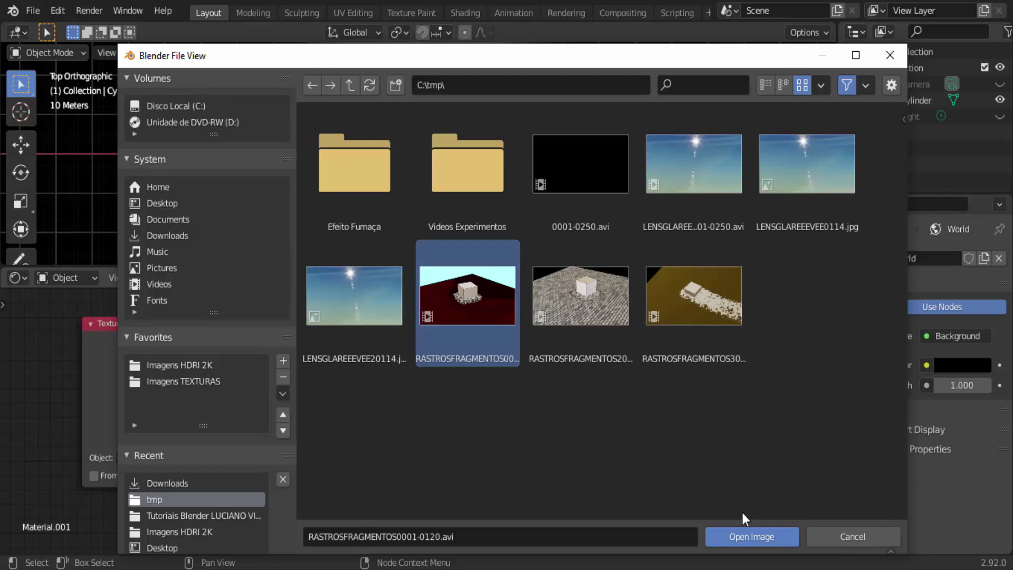
pyautogui.click(737, 537)
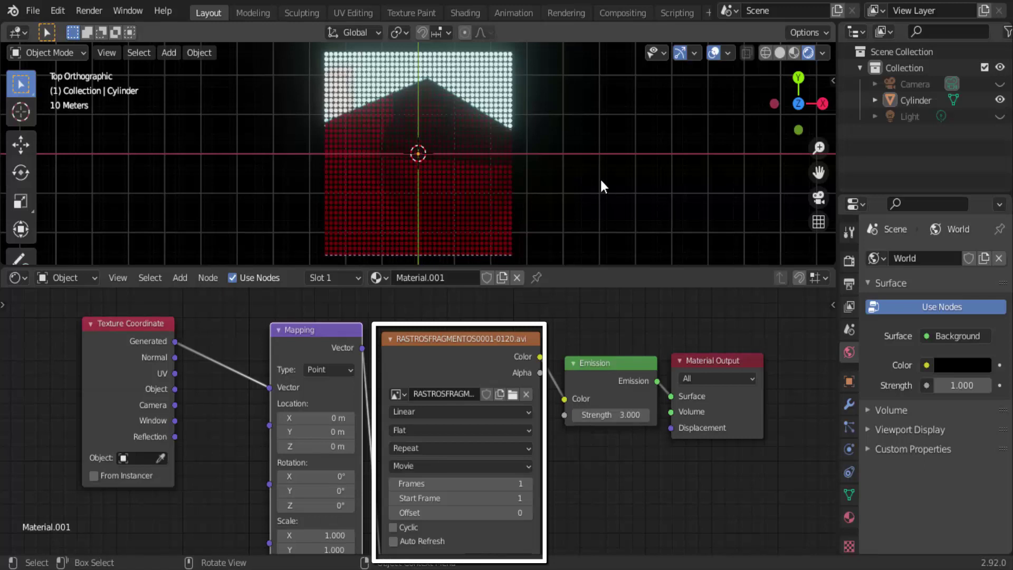
# - Play the animation to test the video texture, and set the movie's Frames to 250
pyautogui.press('space')
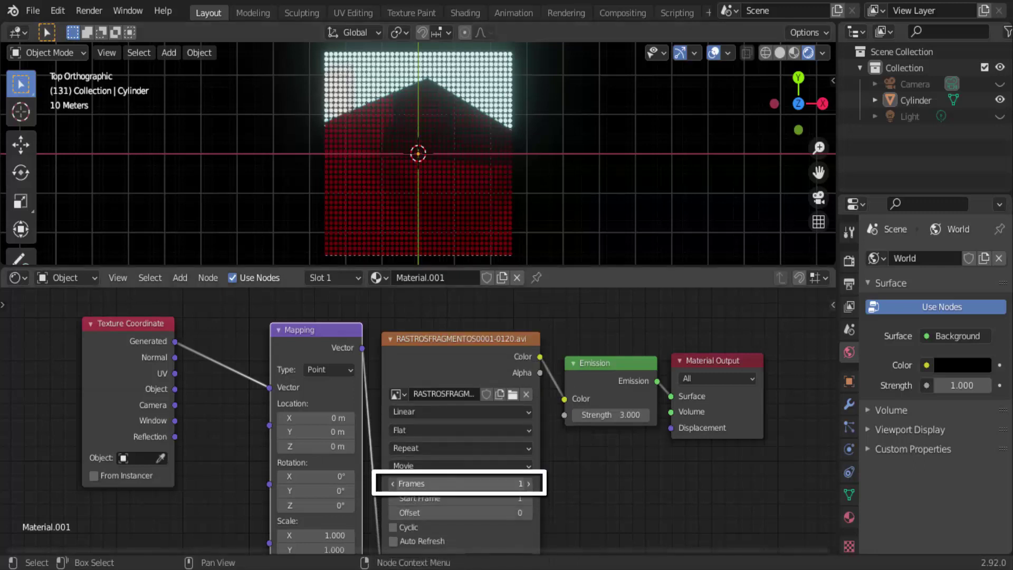
pyautogui.click(460, 483)
pyautogui.write('25')
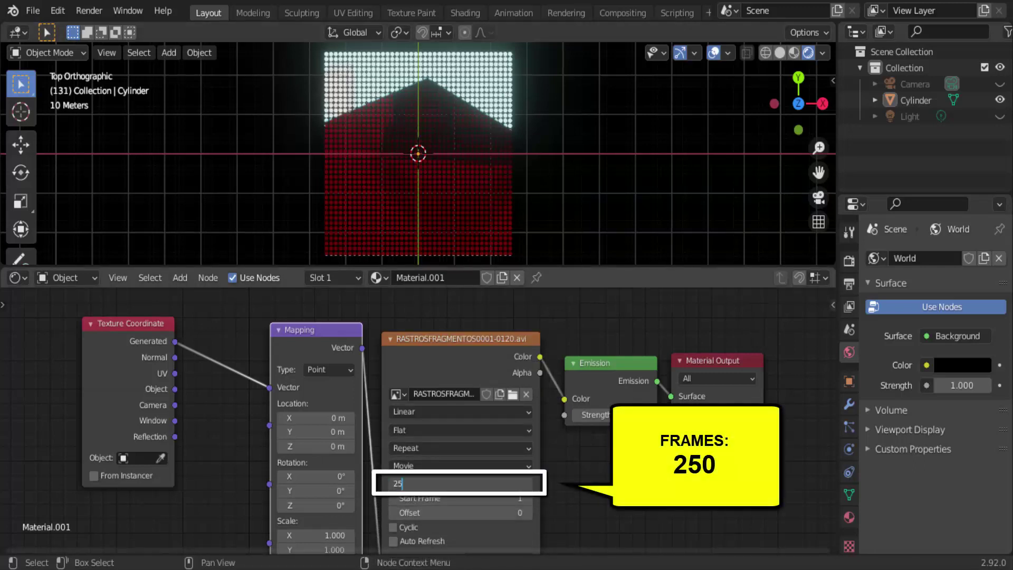
pyautogui.write('0')
pyautogui.press('Return')
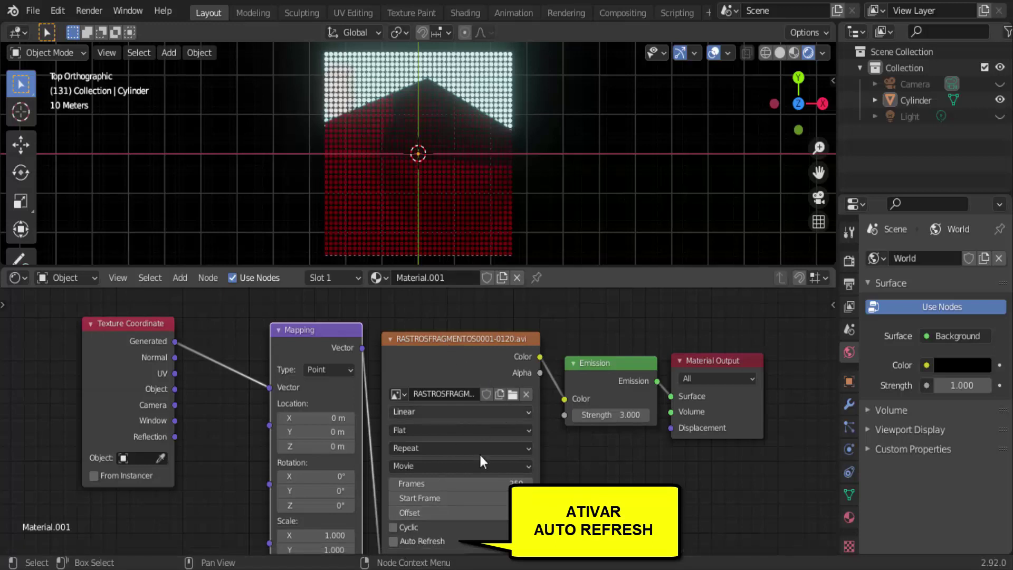
# - Enable Auto Refresh for the movie texture and play the animation to test the video on the panel
pyautogui.click(394, 541)
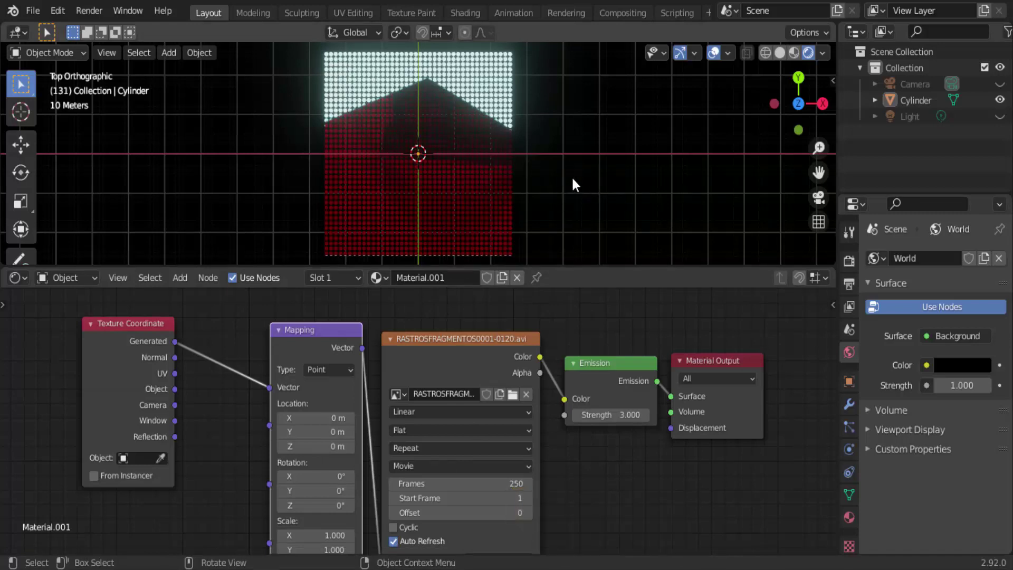
pyautogui.press('space')
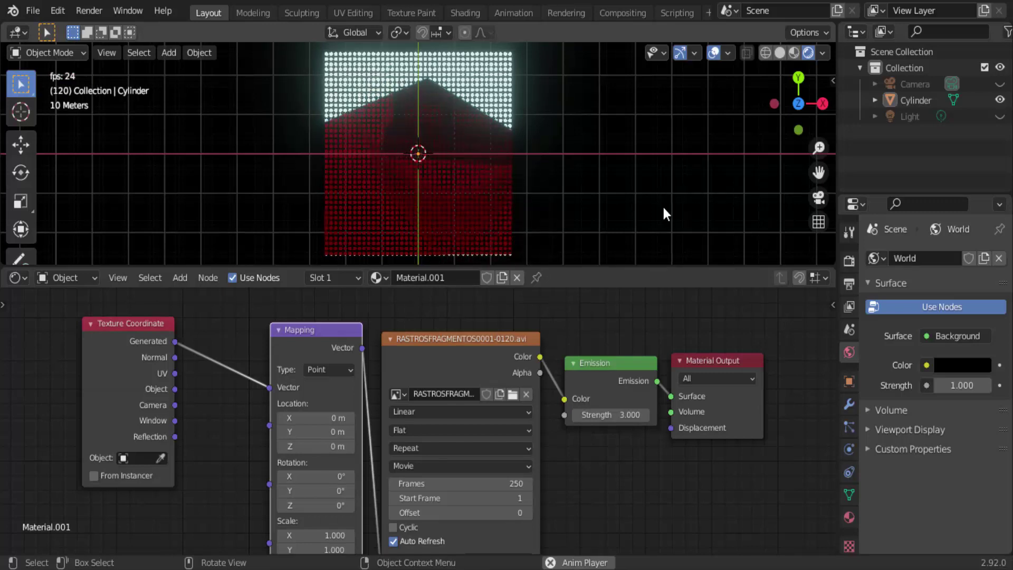
pyautogui.press('space')
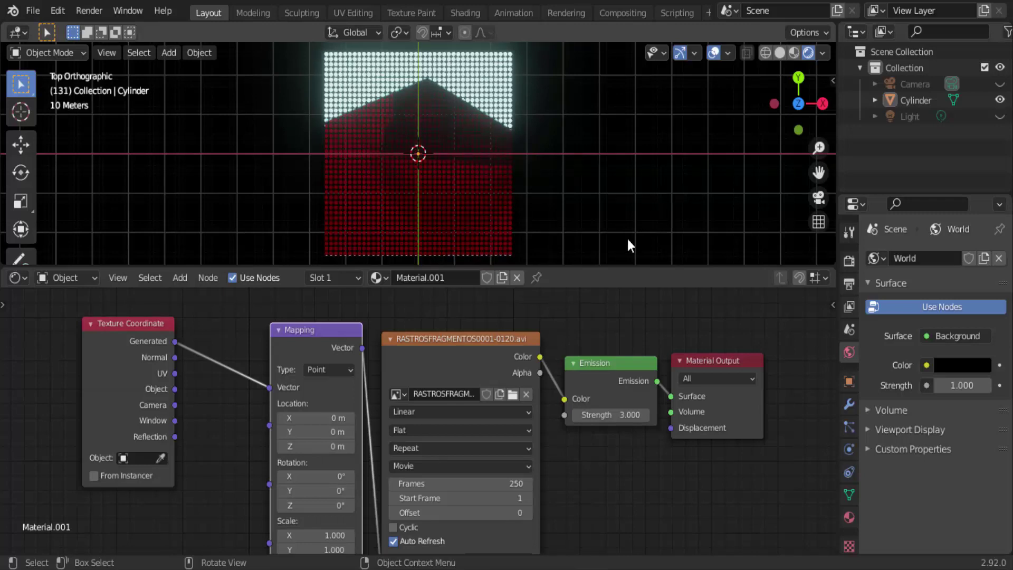
# - Replace the video in the Image Texture node with msx.jpg from the Downloads folder
pyautogui.click(516, 394)
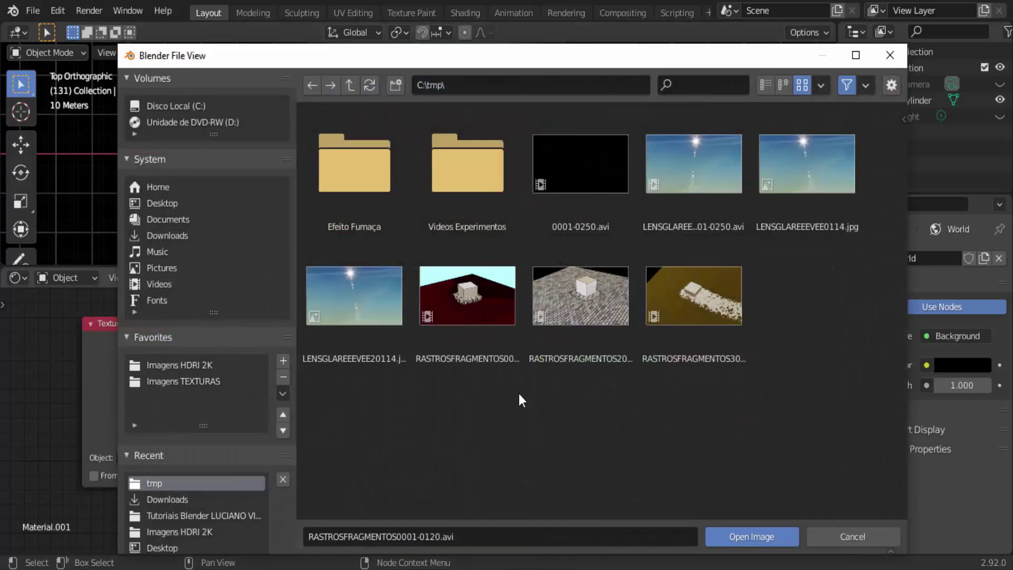
pyautogui.click(163, 238)
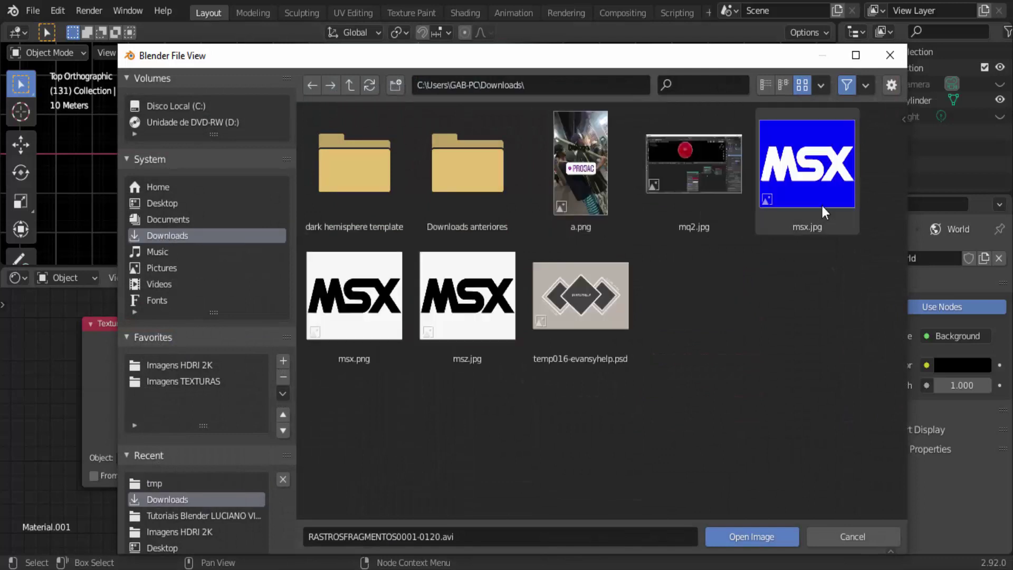
pyautogui.click(830, 188)
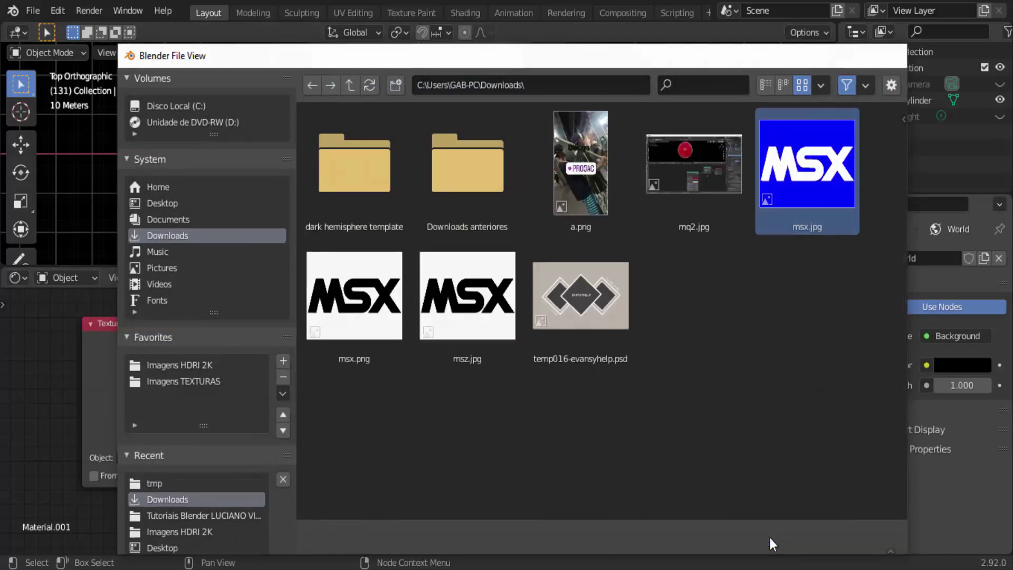
pyautogui.click(770, 537)
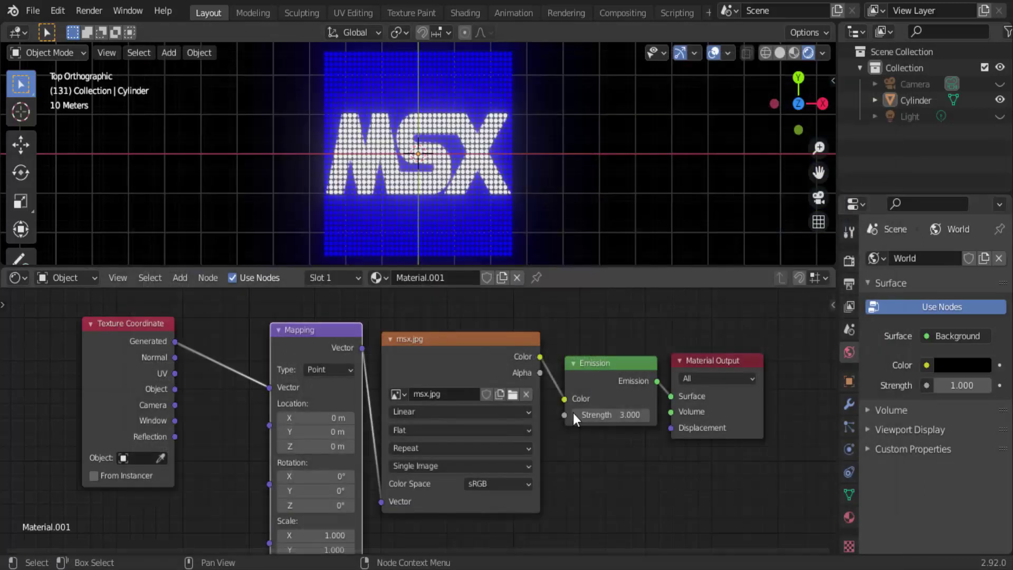
# - Add an Array modifier to the cylinder panel to duplicate it once along X, and apply the modifier
pyautogui.click(467, 87)
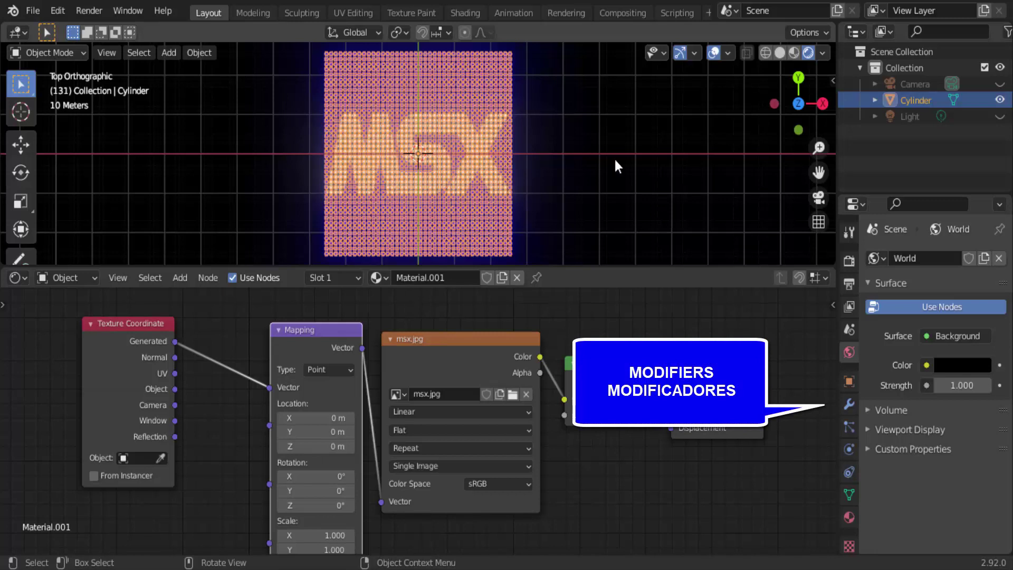
pyautogui.click(850, 404)
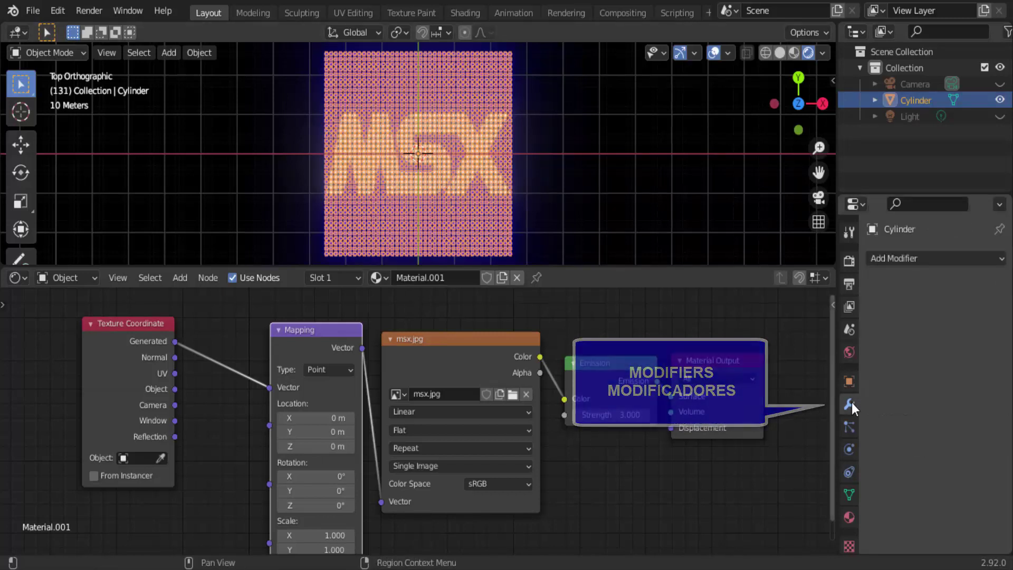
pyautogui.click(890, 261)
pyautogui.click(723, 302)
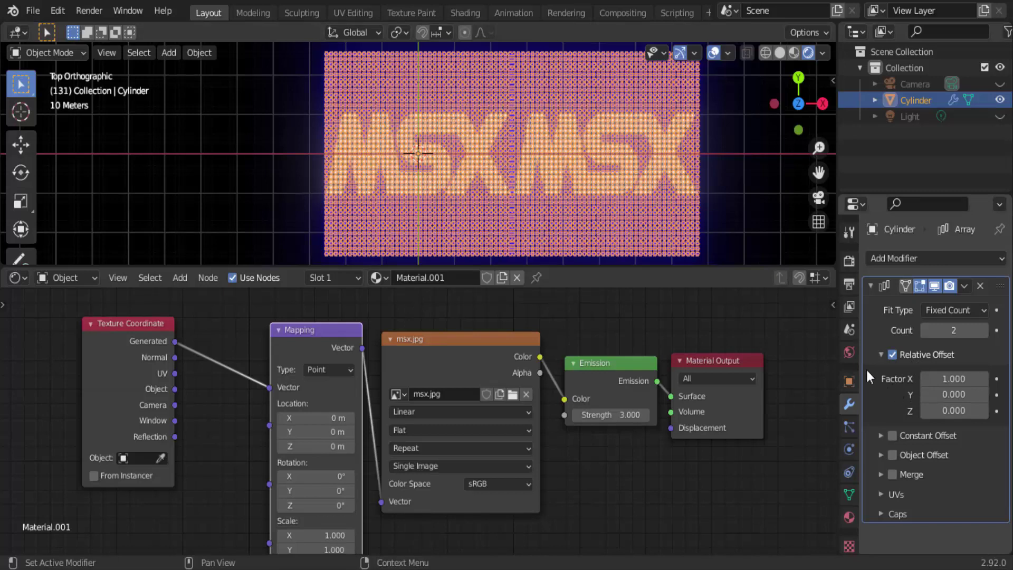
pyautogui.click(963, 285)
pyautogui.click(921, 305)
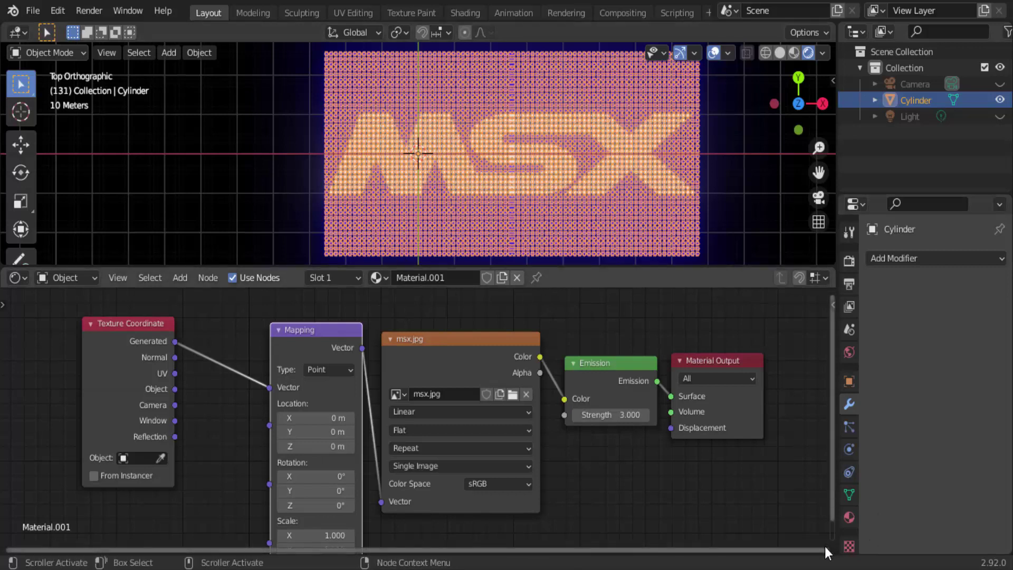
# - Split the Shader Editor area horizontally and switch the lower part to the Timeline editor
pyautogui.moveTo(831, 550); pyautogui.dragTo(832, 425)
pyautogui.click(27, 440)
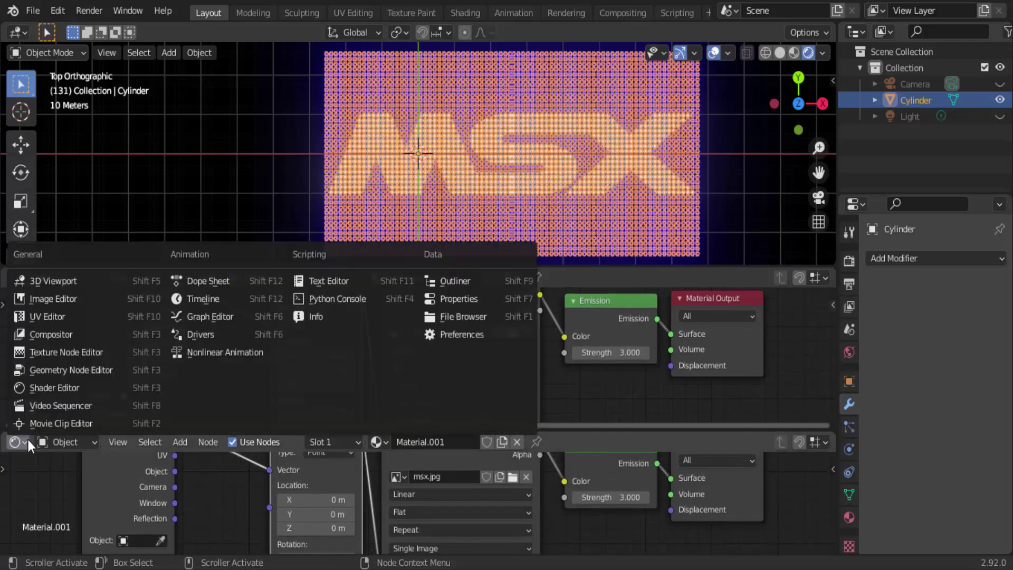
pyautogui.click(17, 442)
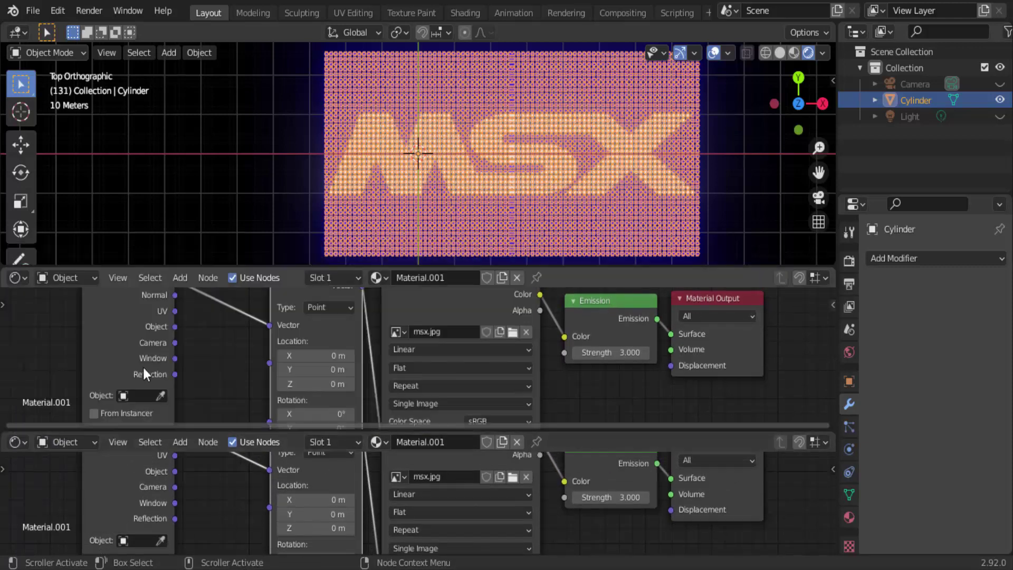
pyautogui.click(20, 441)
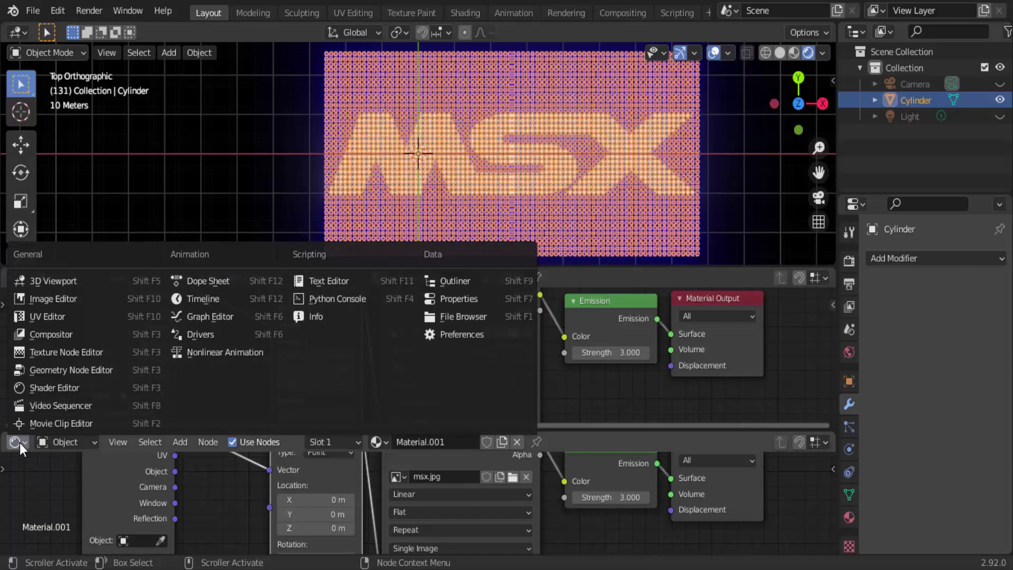
pyautogui.click(211, 299)
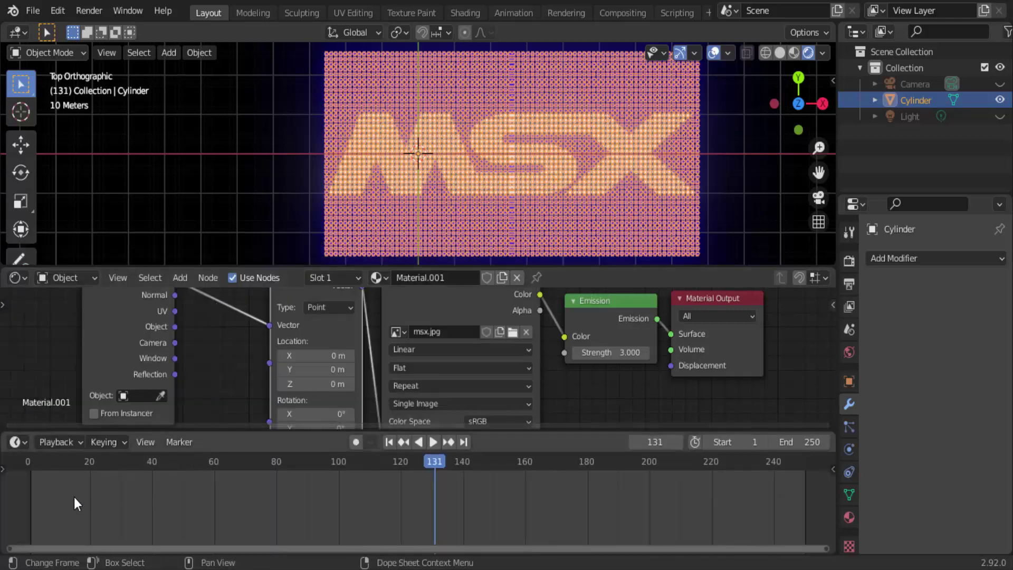
# - Insert keyframes for the Mapping node's Location at frame 1 with X at 0 m
pyautogui.click(30, 464)
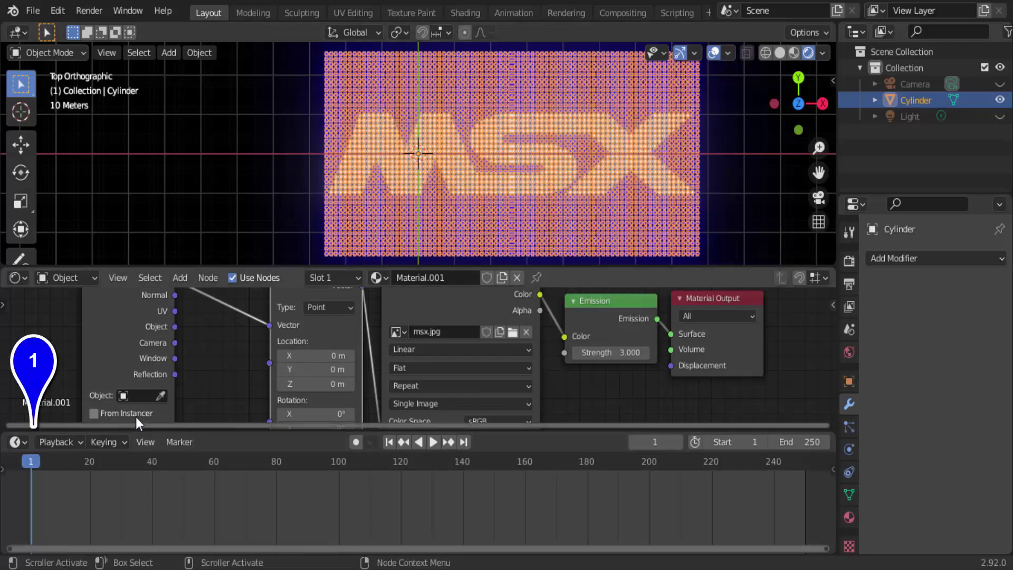
pyautogui.rightClick(314, 357)
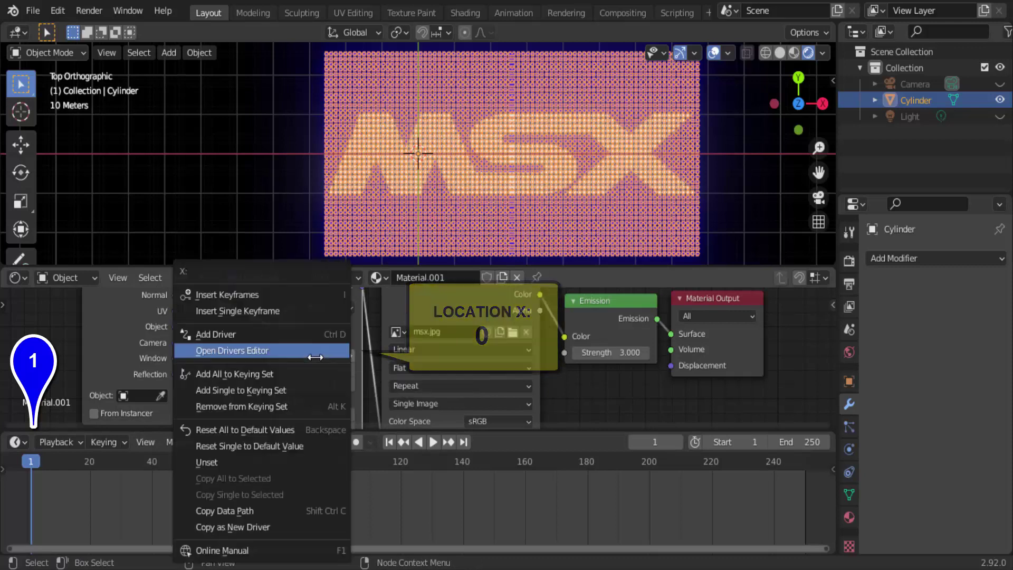
pyautogui.click(247, 295)
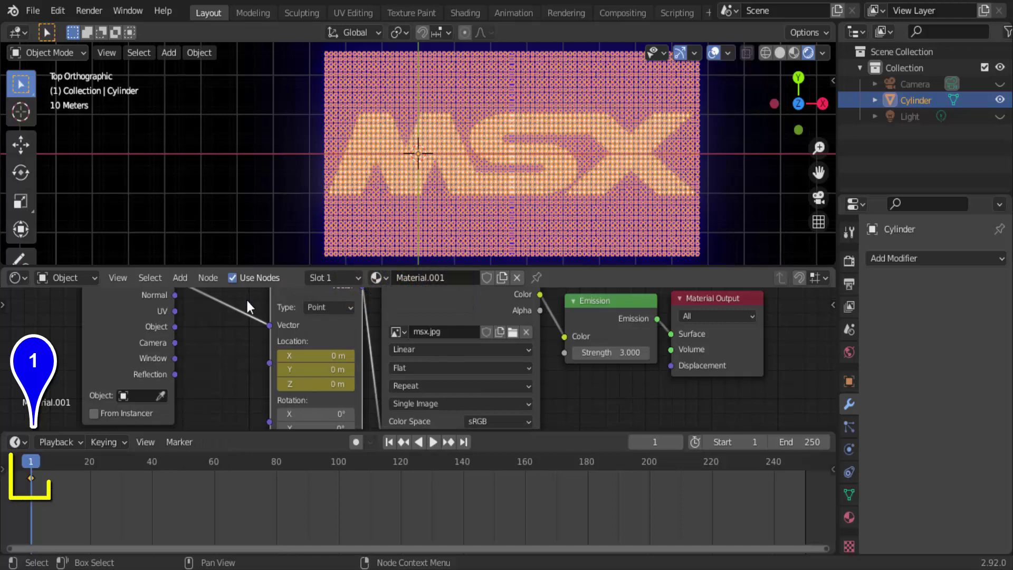
# - At frame 250, set the Mapping node's Location X to 50 m, insert keyframes, and play the animation to check the scrolling speed
pyautogui.click(806, 466)
pyautogui.click(806, 467)
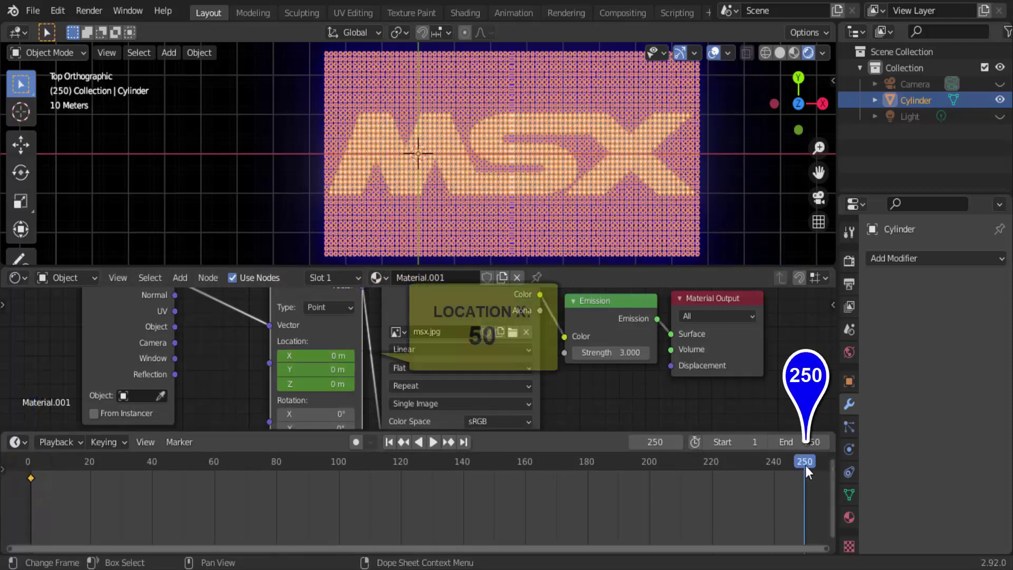
pyautogui.click(319, 360)
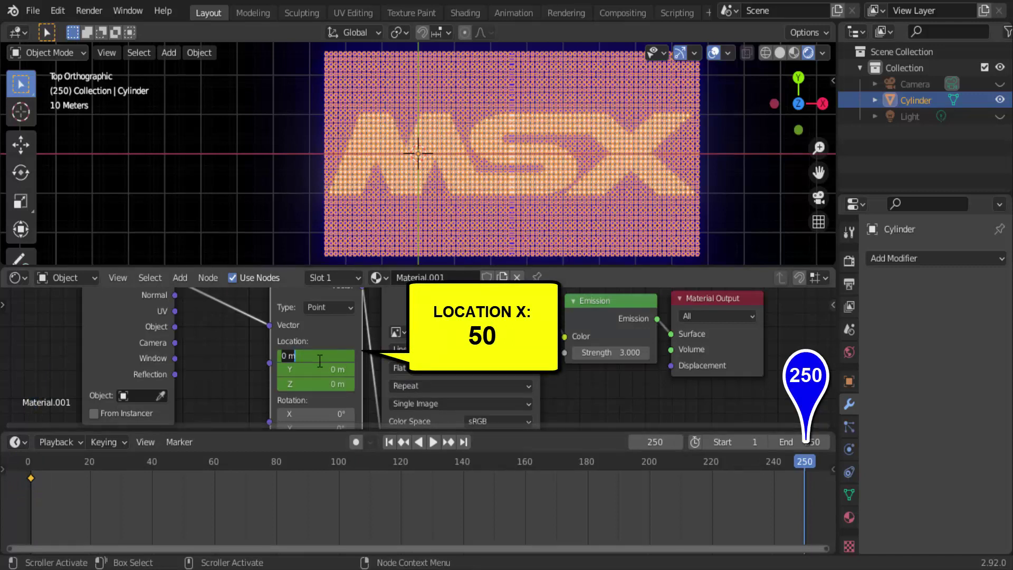
pyautogui.write('50')
pyautogui.press('Return')
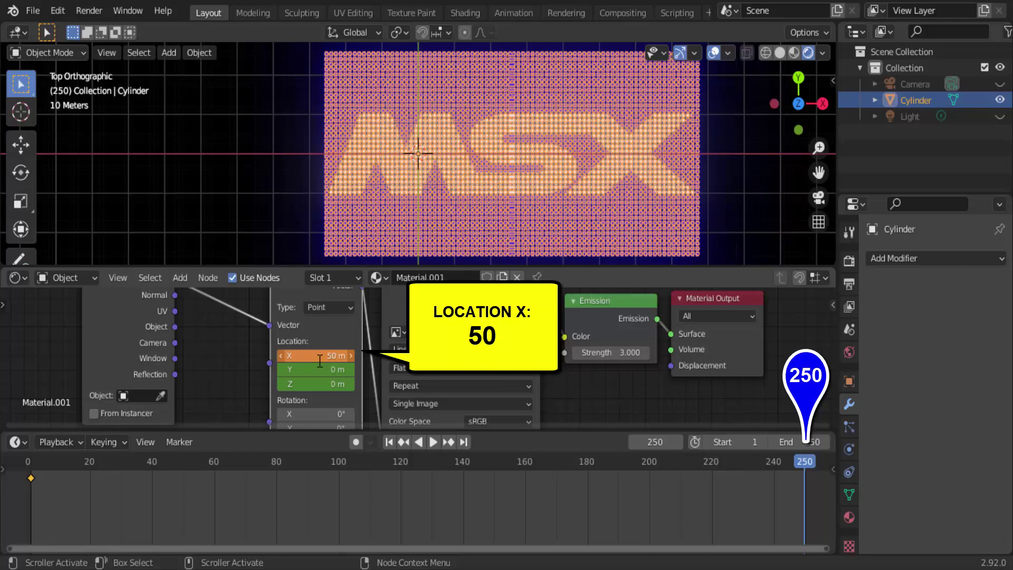
pyautogui.rightClick(319, 360)
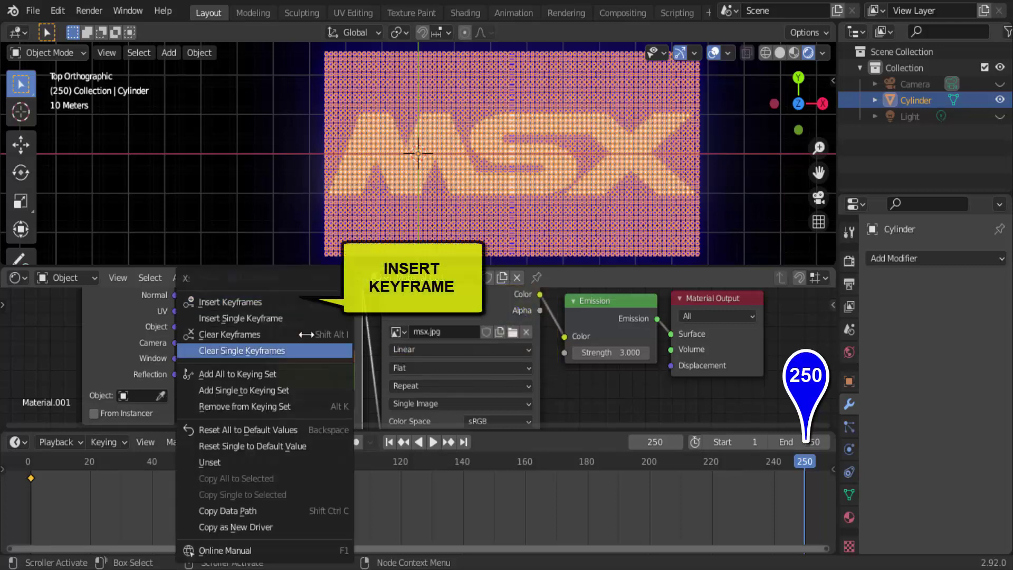
pyautogui.click(263, 302)
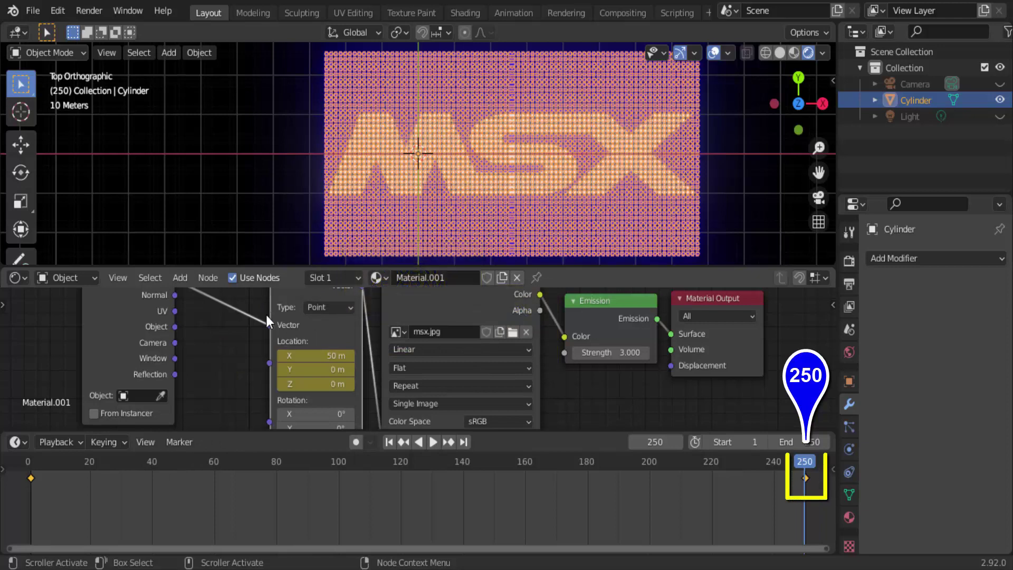
pyautogui.click(434, 443)
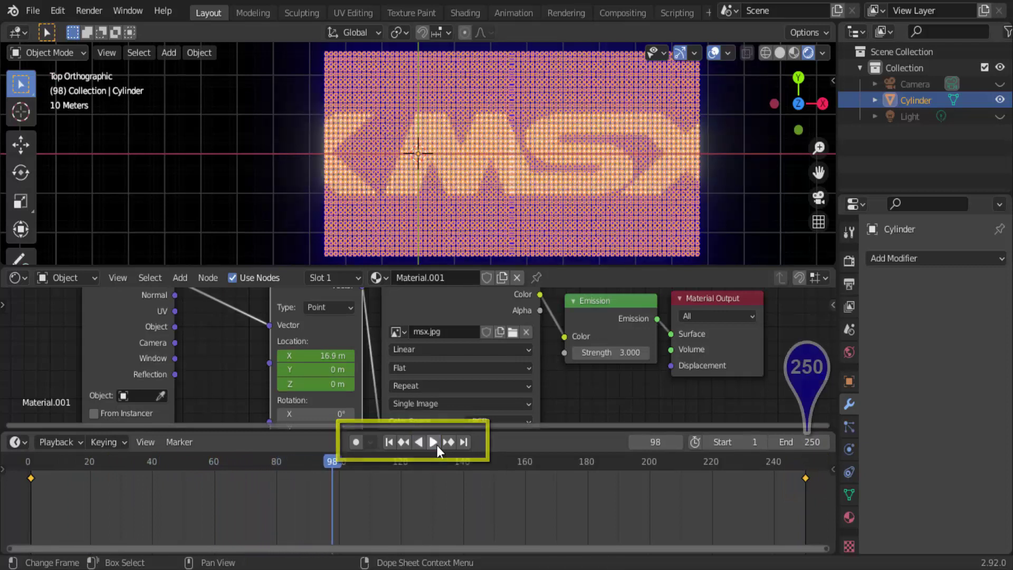
pyautogui.click(437, 445)
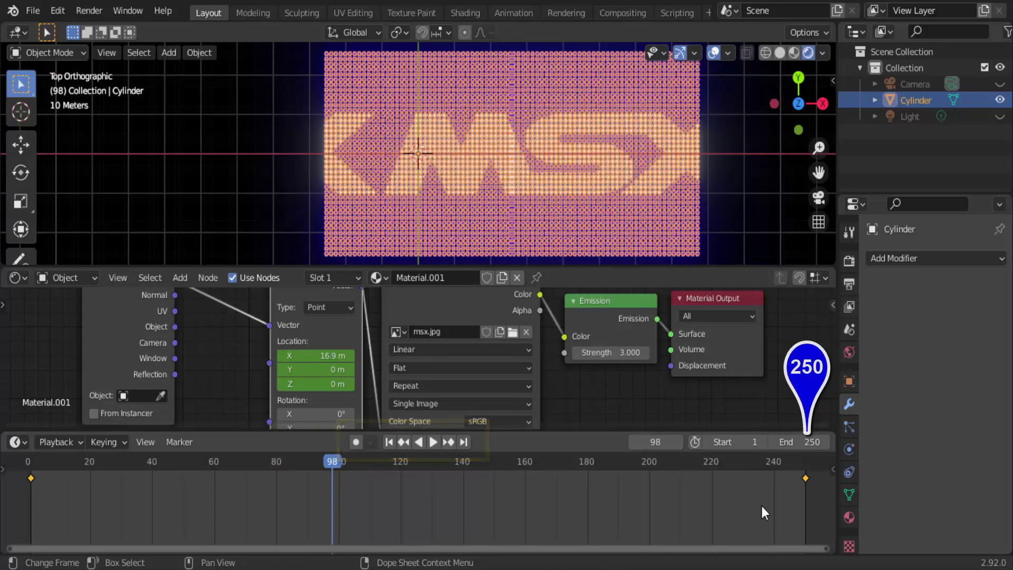
# - Set the Mapping node's Location X to 10 m at frame 250, replace the keyframes, and play the animation to check the scrolling
pyautogui.click(806, 461)
pyautogui.click(332, 356)
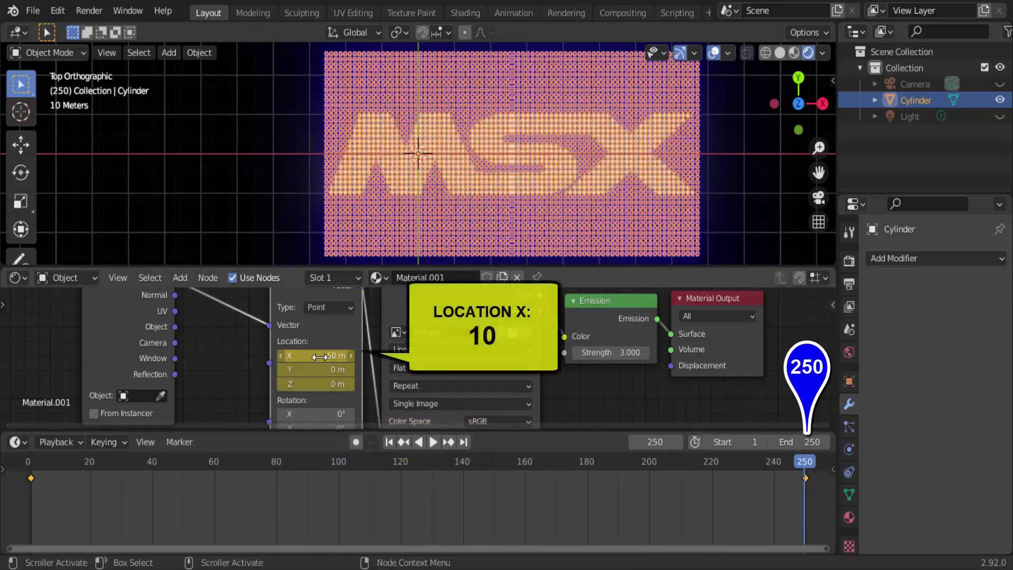
pyautogui.write('1')
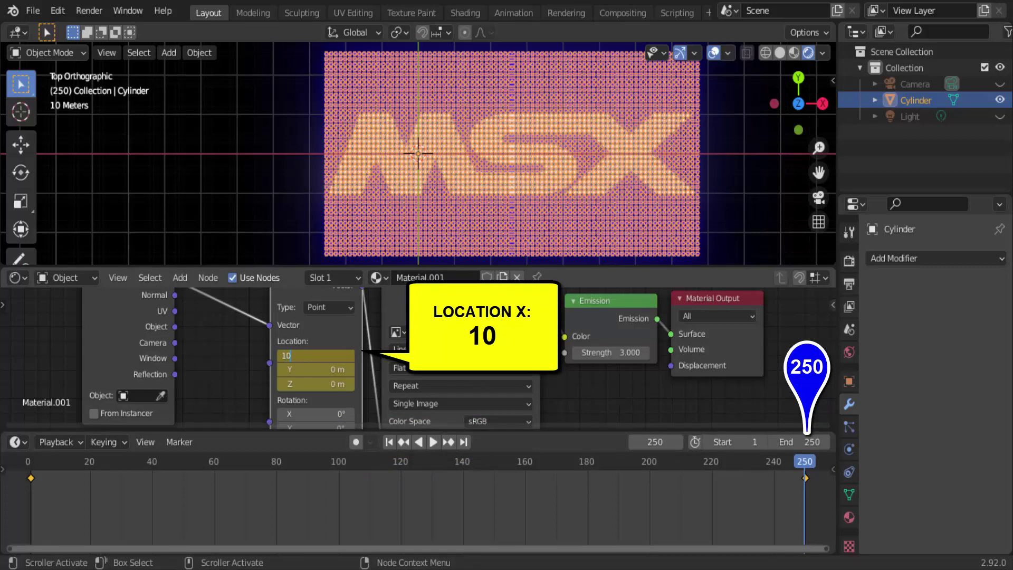
pyautogui.write('0')
pyautogui.press('Return')
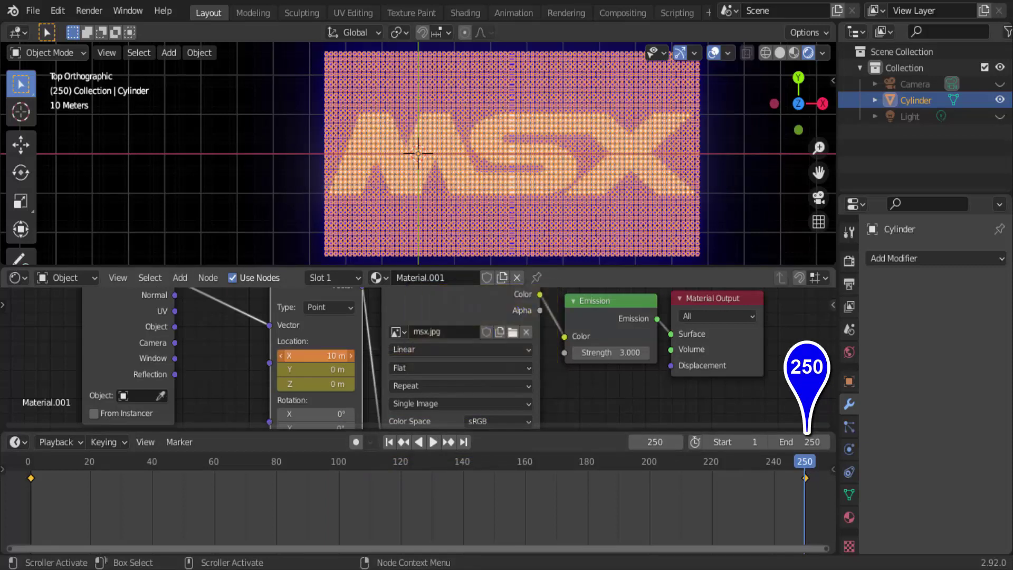
pyautogui.rightClick(319, 357)
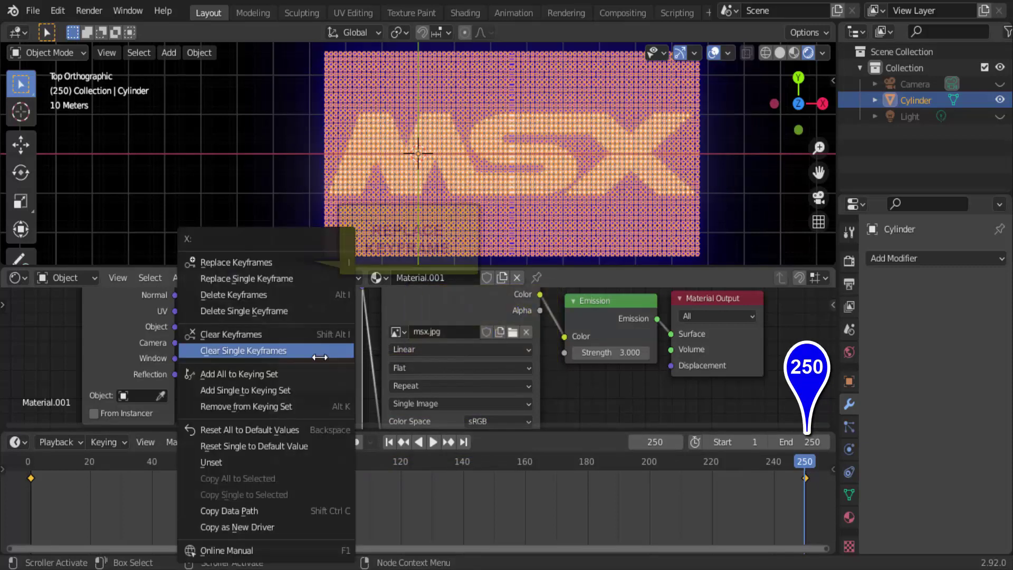
pyautogui.click(279, 263)
pyautogui.click(433, 441)
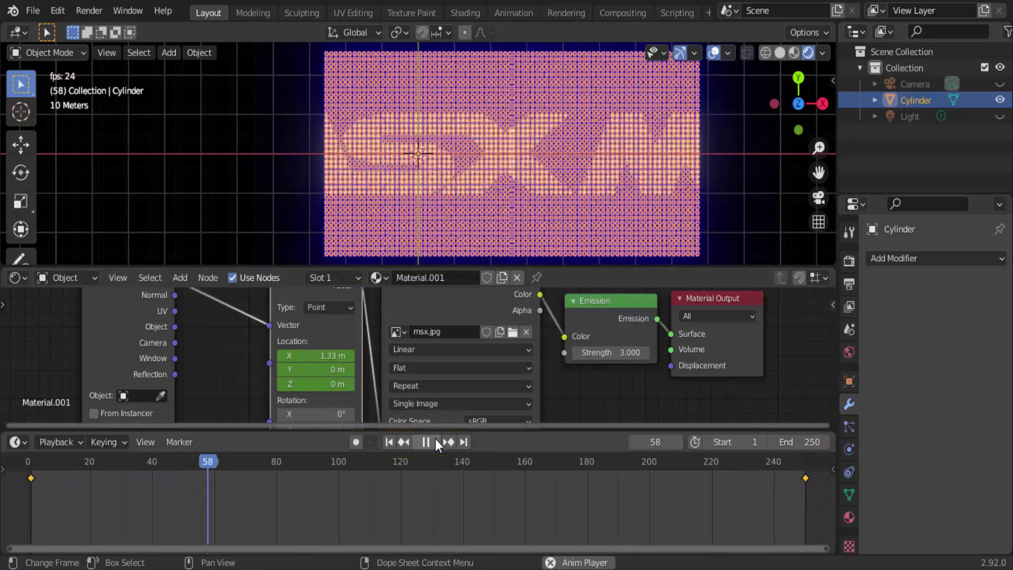
pyautogui.click(436, 442)
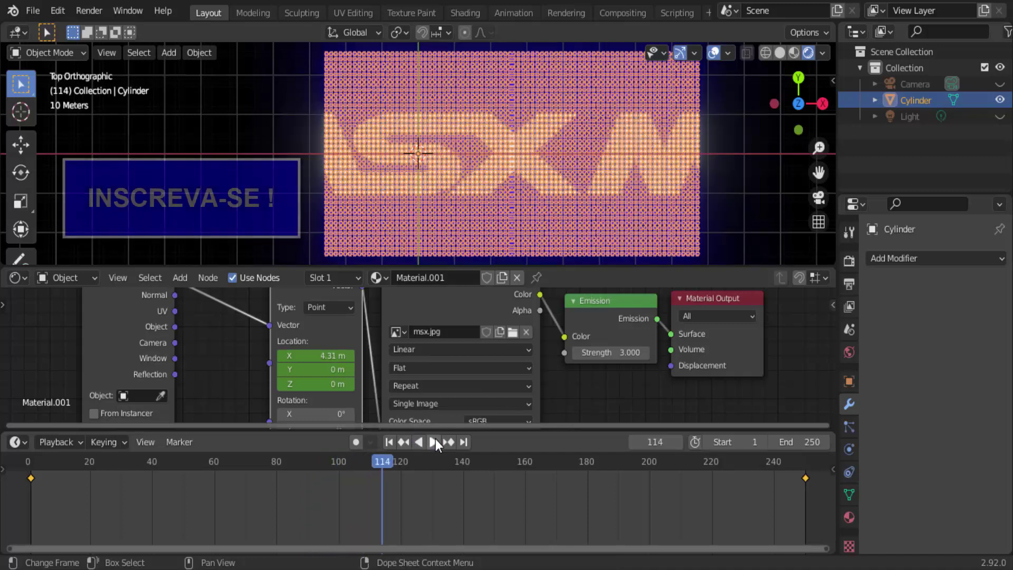